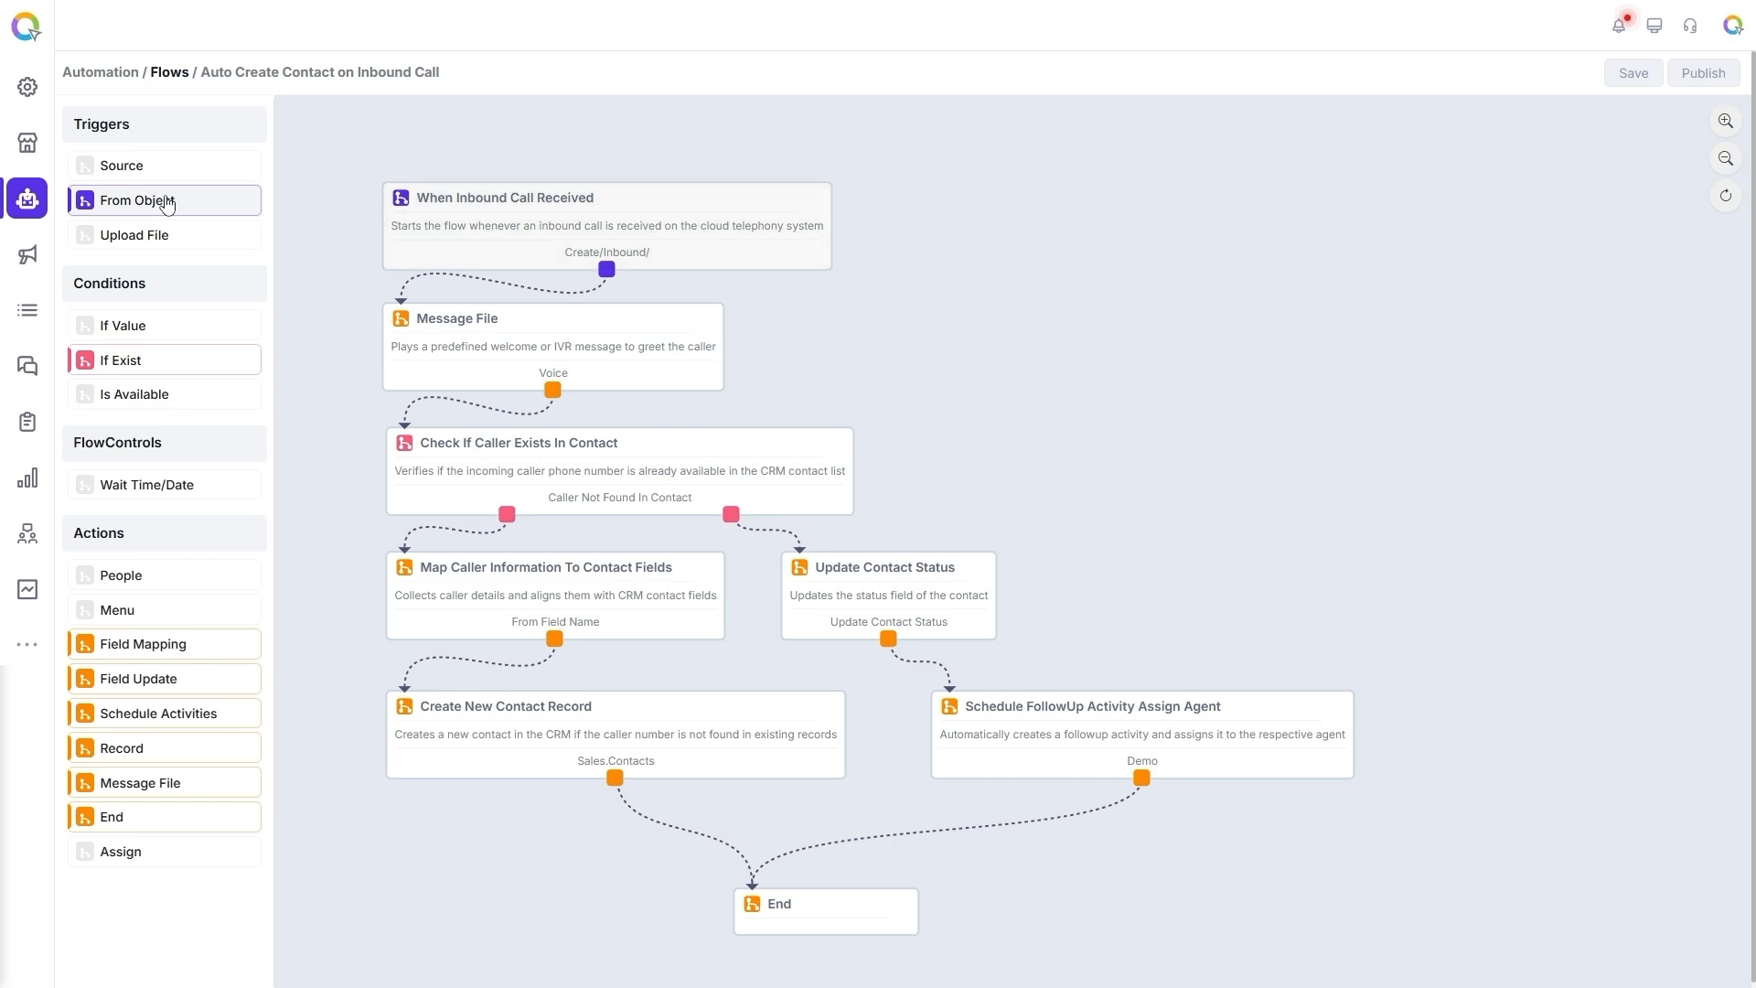
- Review the configuration of the When Inbound Call Received trigger, including its object, record and call type, and close it
left_click(651, 208)
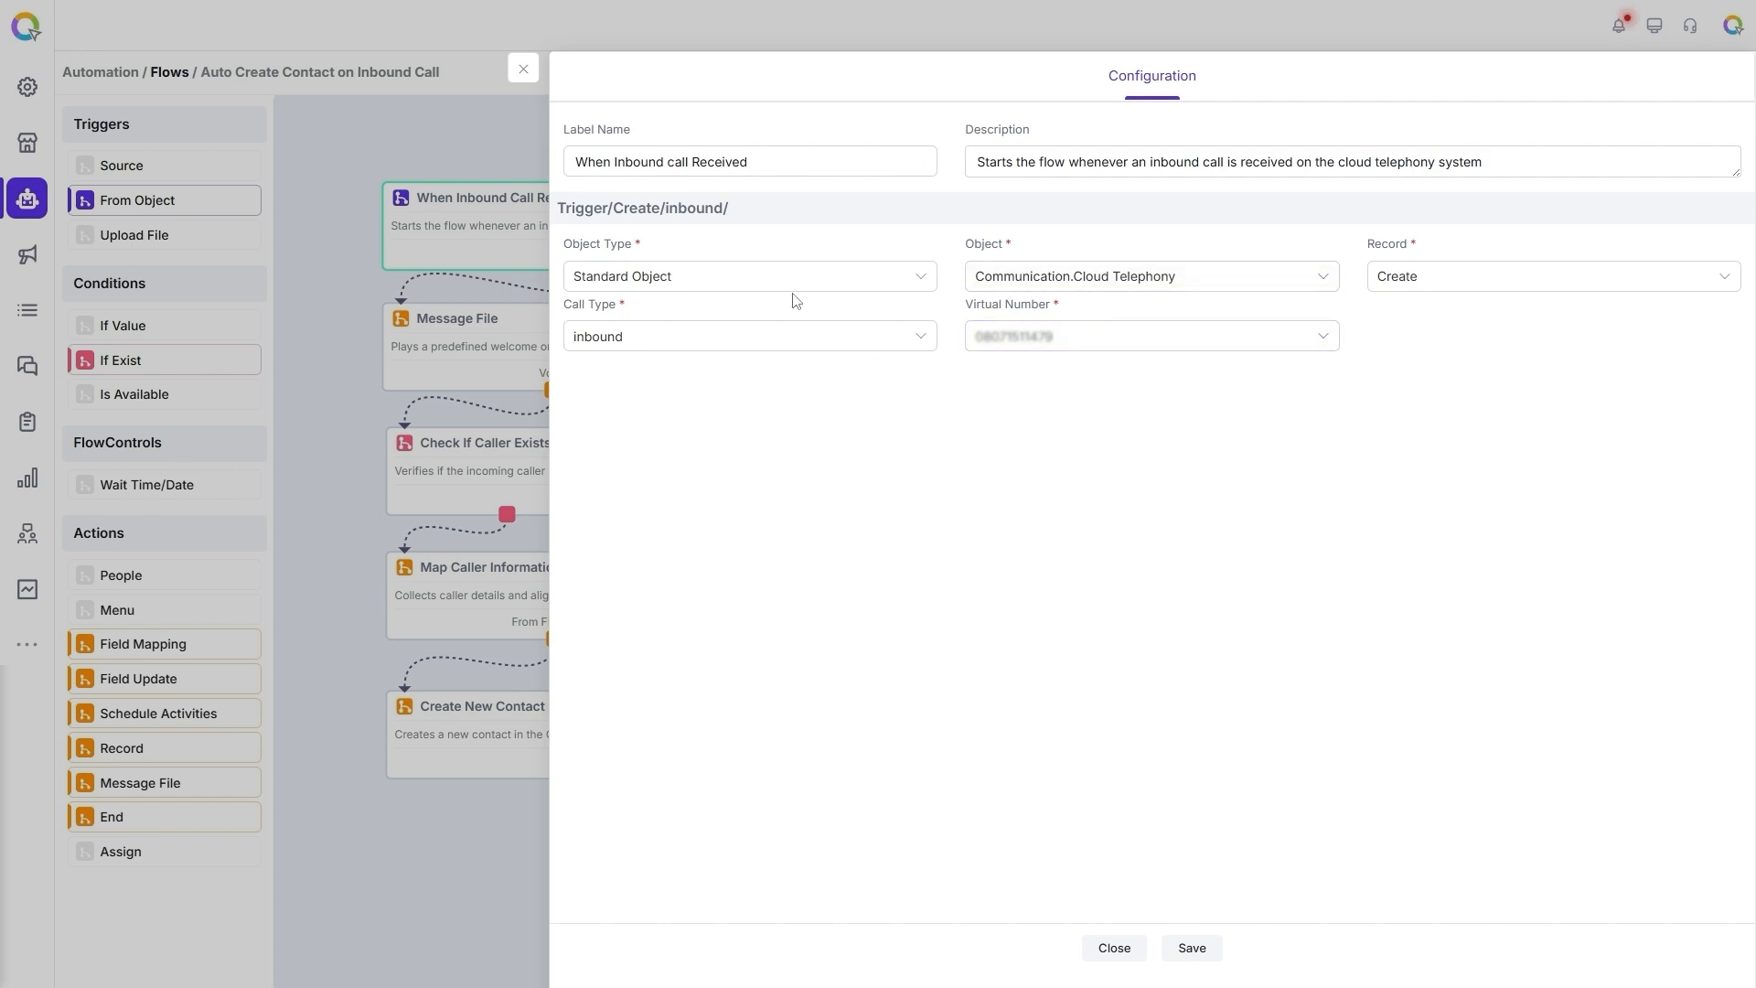
left_click(527, 73)
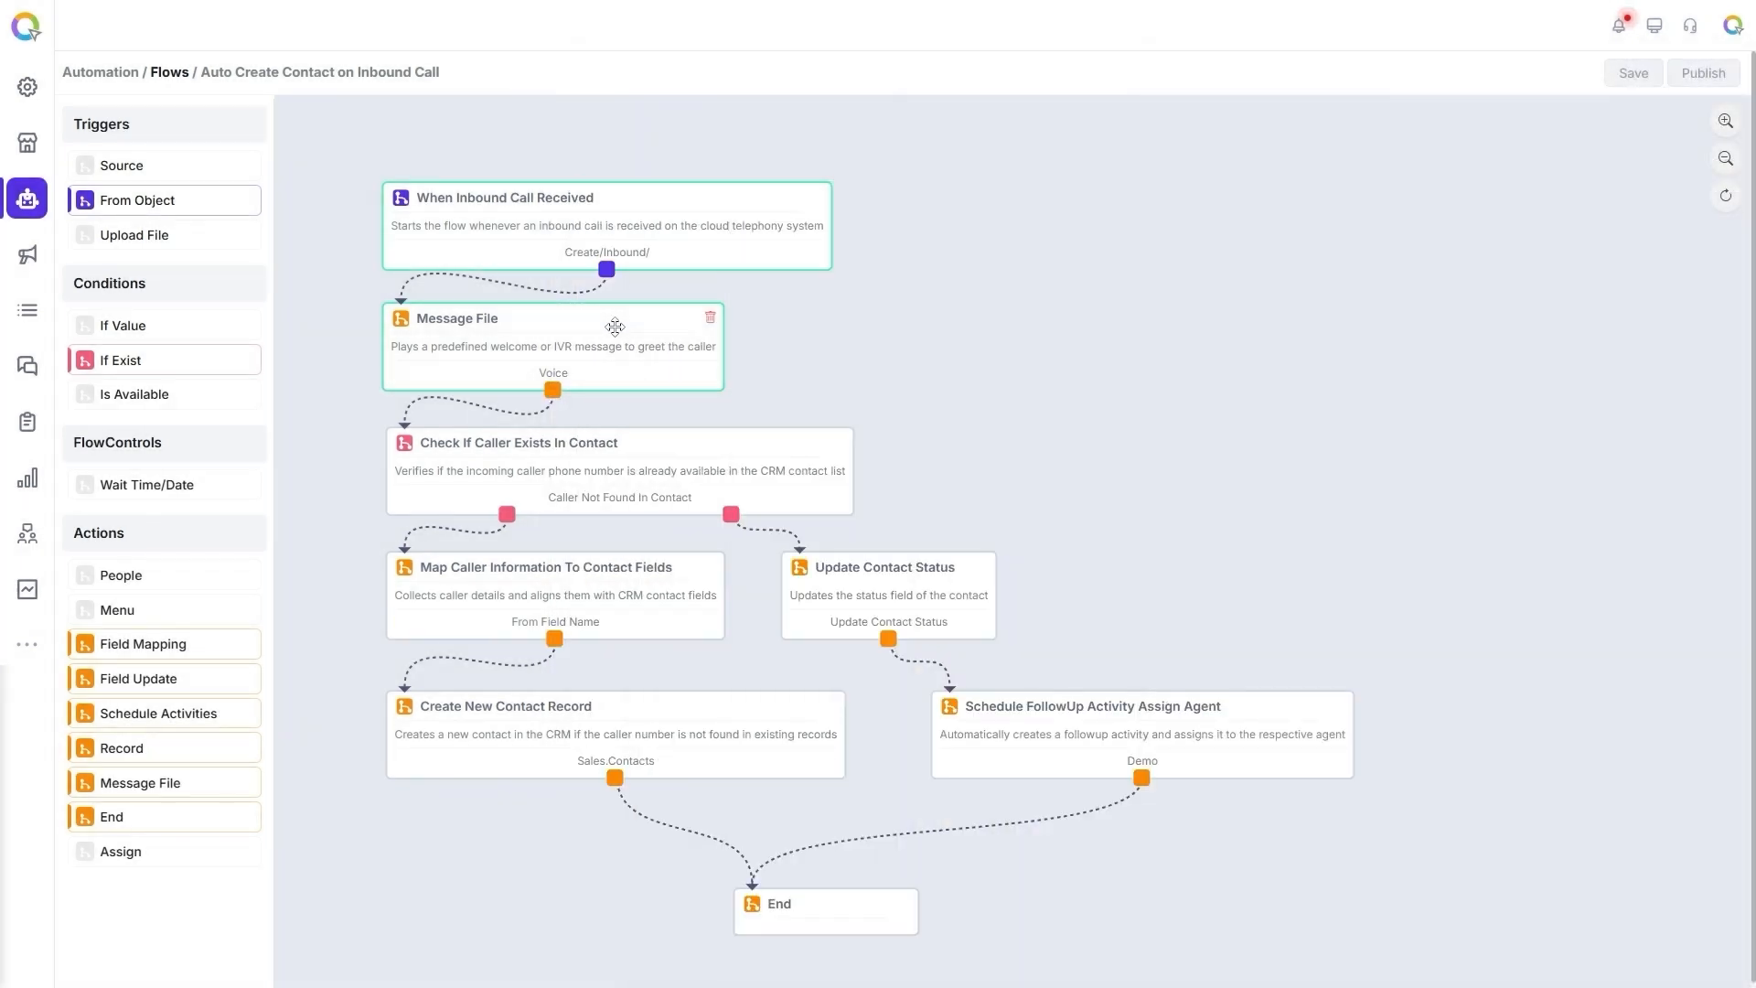
- Review the Message File node's voice settings and available audio files, choose 225517_7374_IVR_Thank_you_Message, and close the configuration without saving
left_click(614, 327)
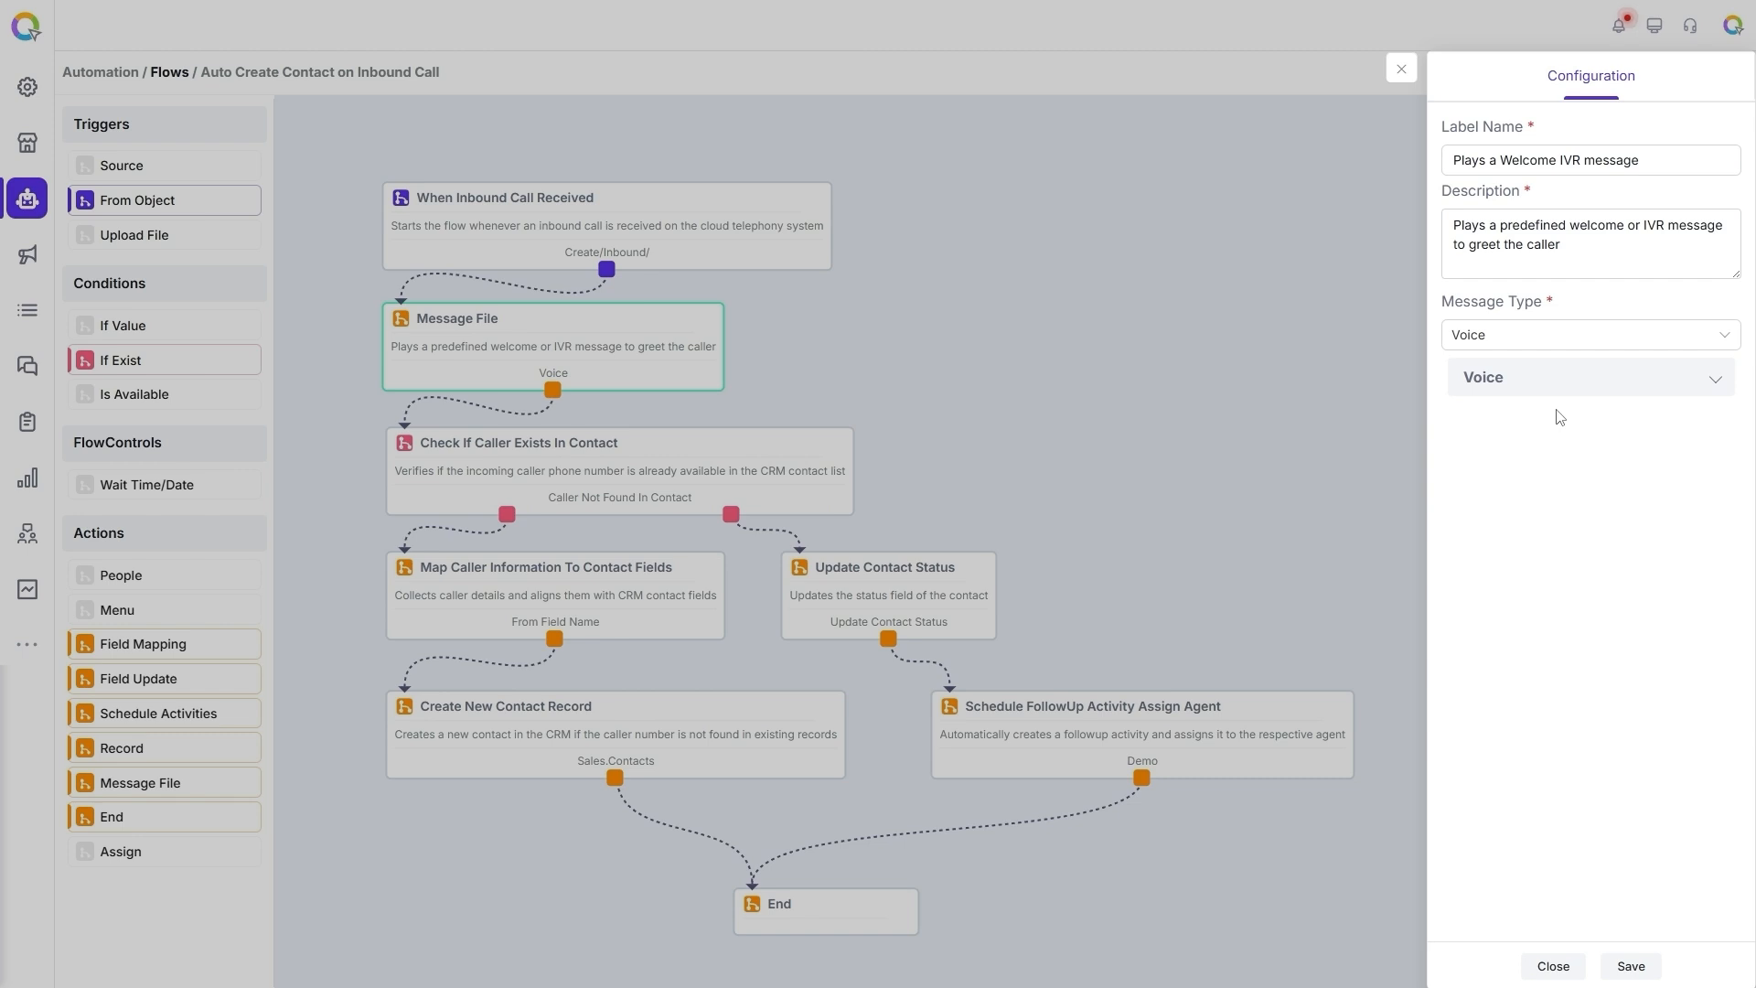
left_click(1543, 390)
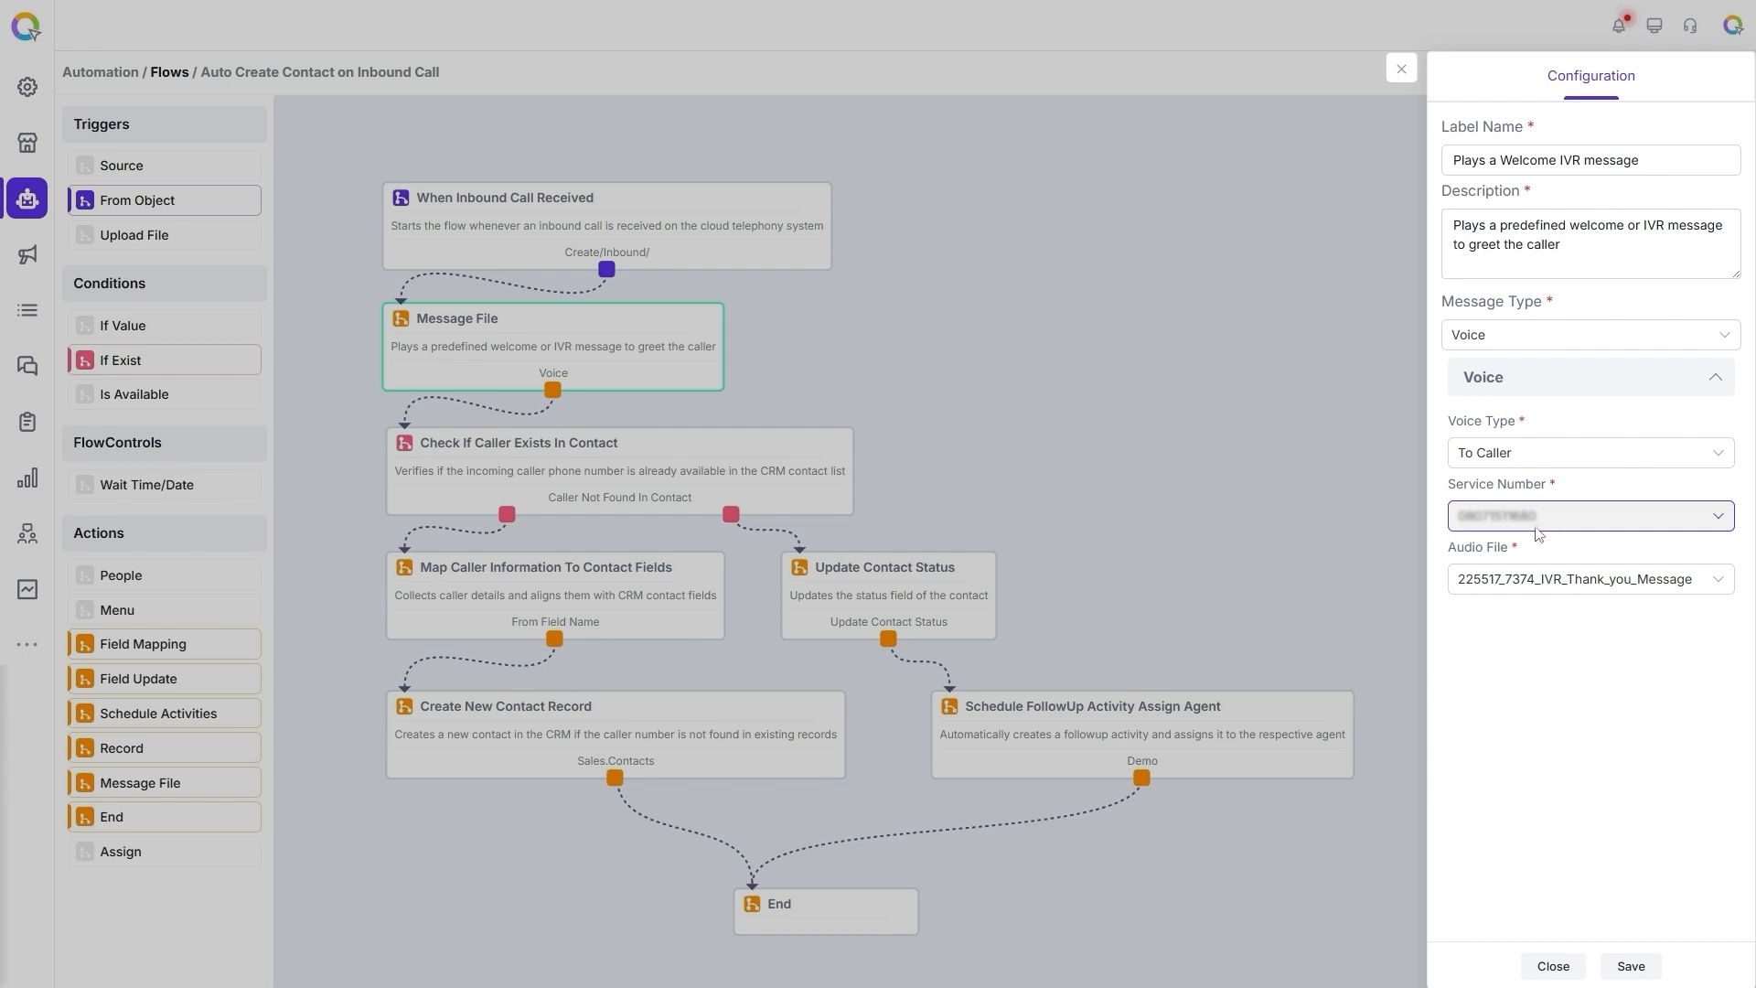
left_click(1562, 585)
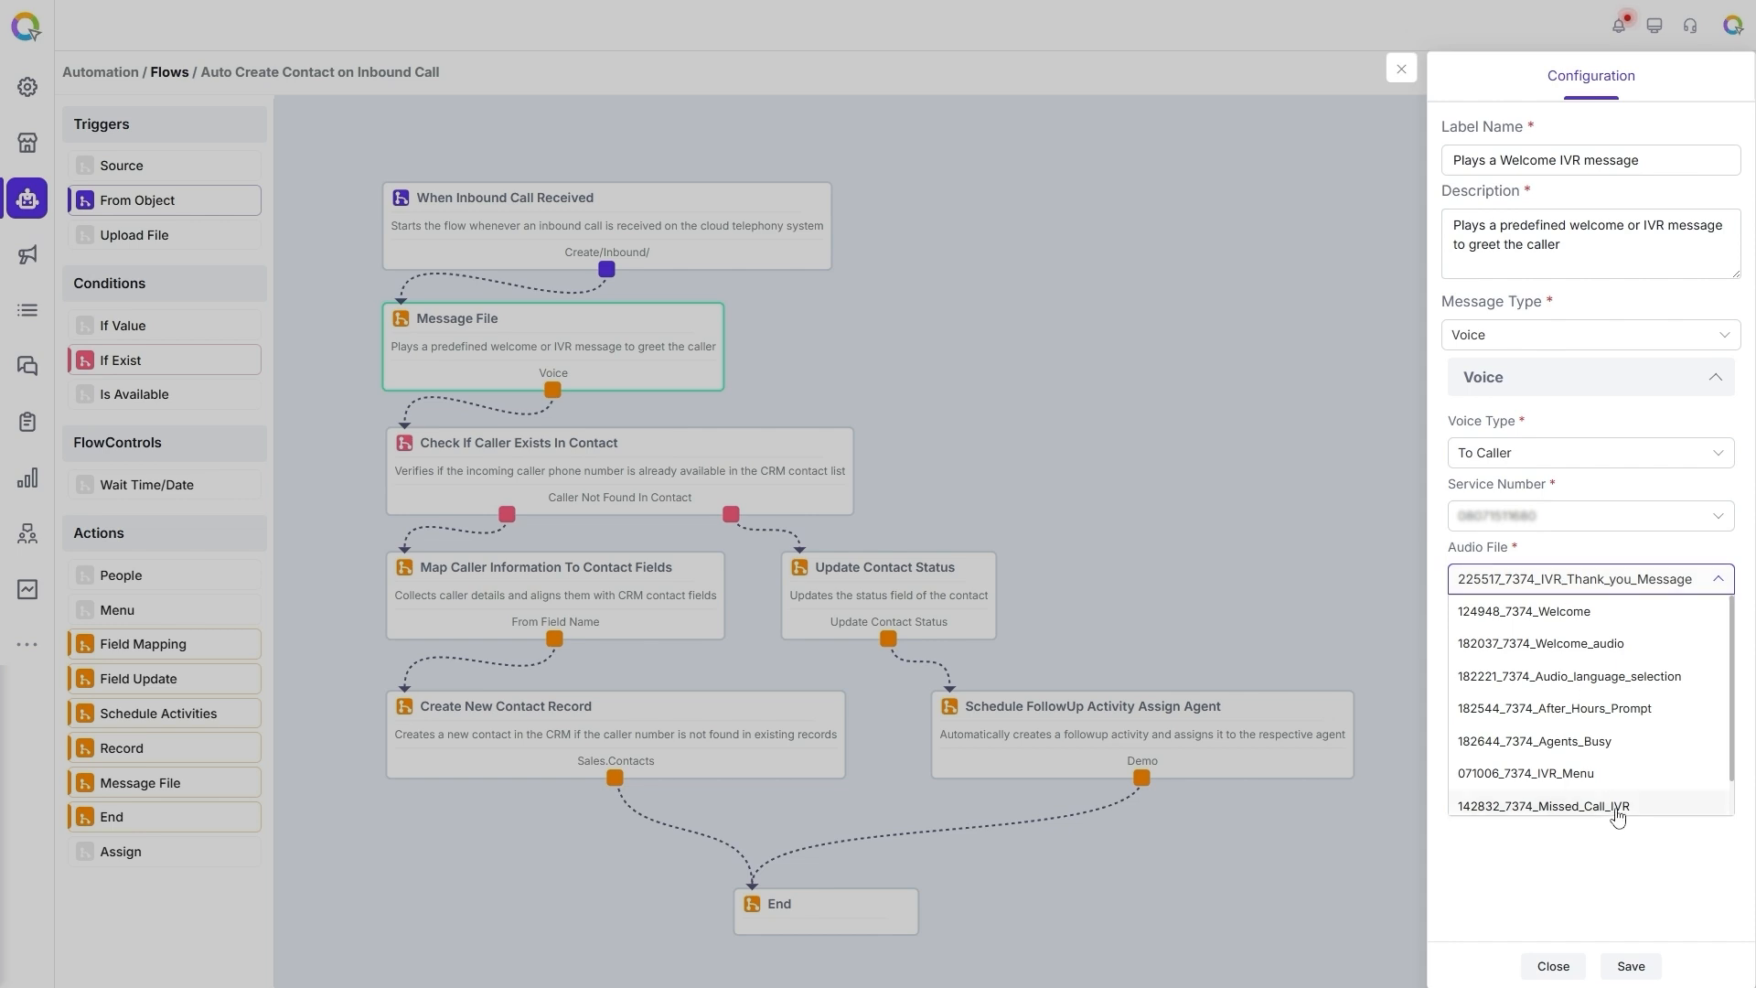
scroll(1614, 810, "down", 1)
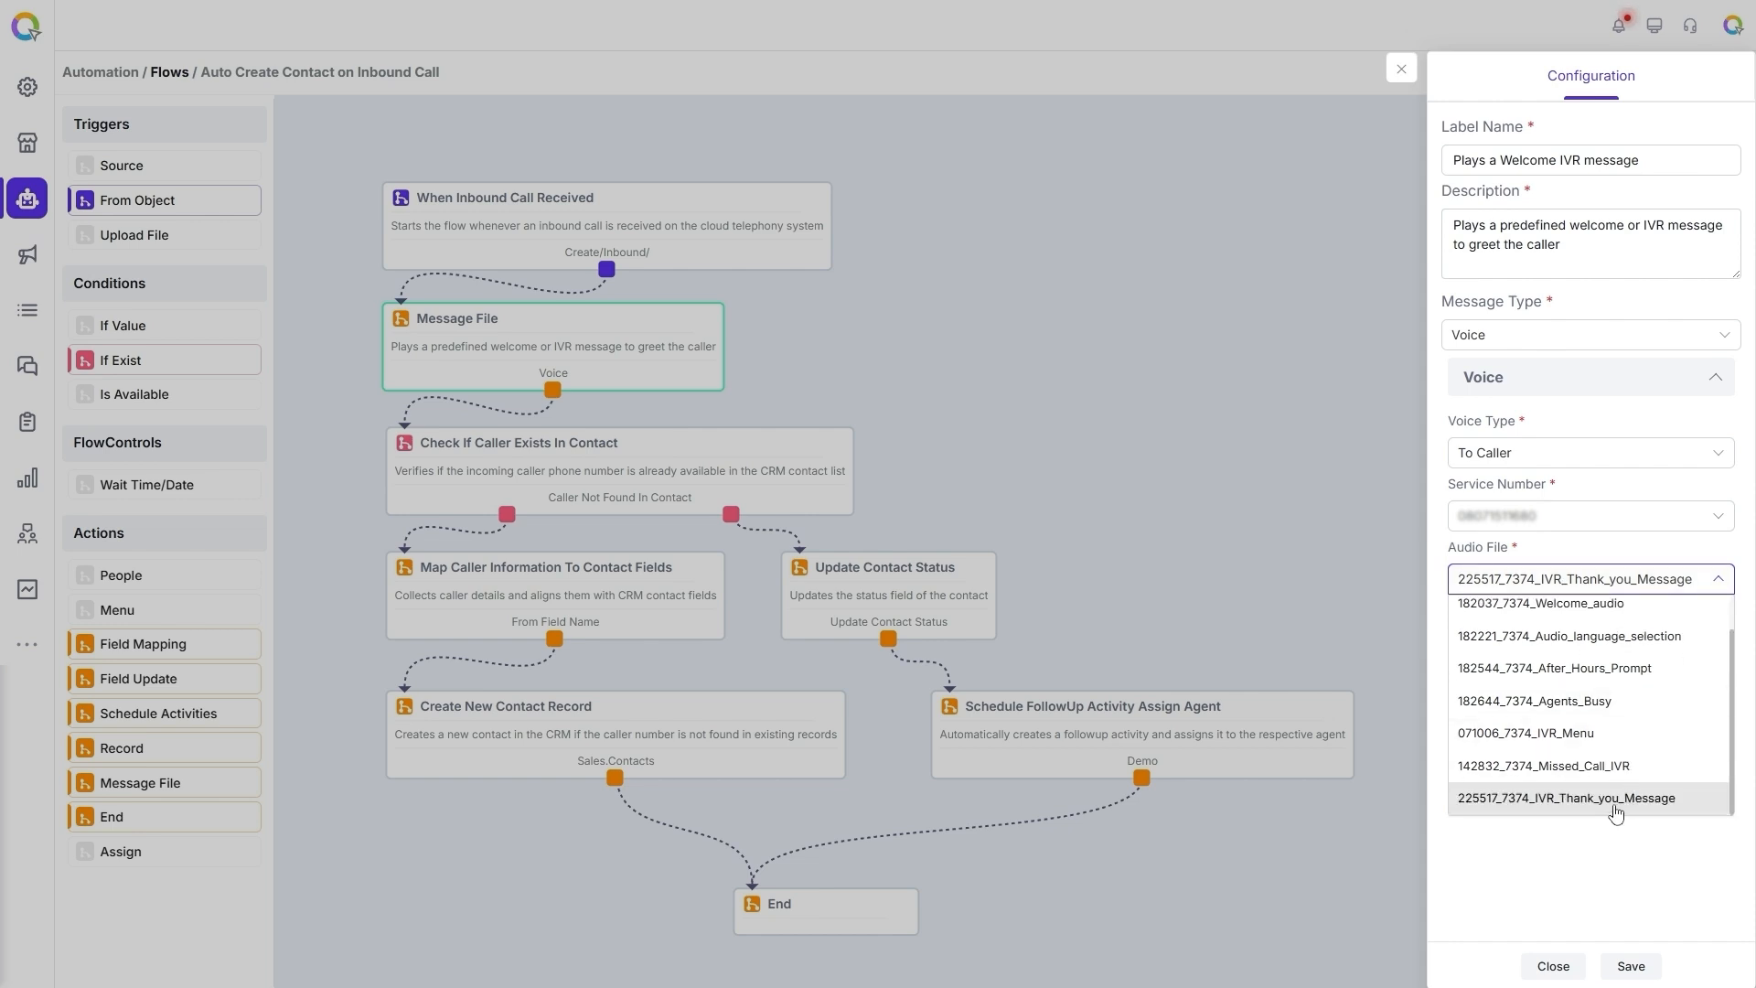
left_click(1617, 806)
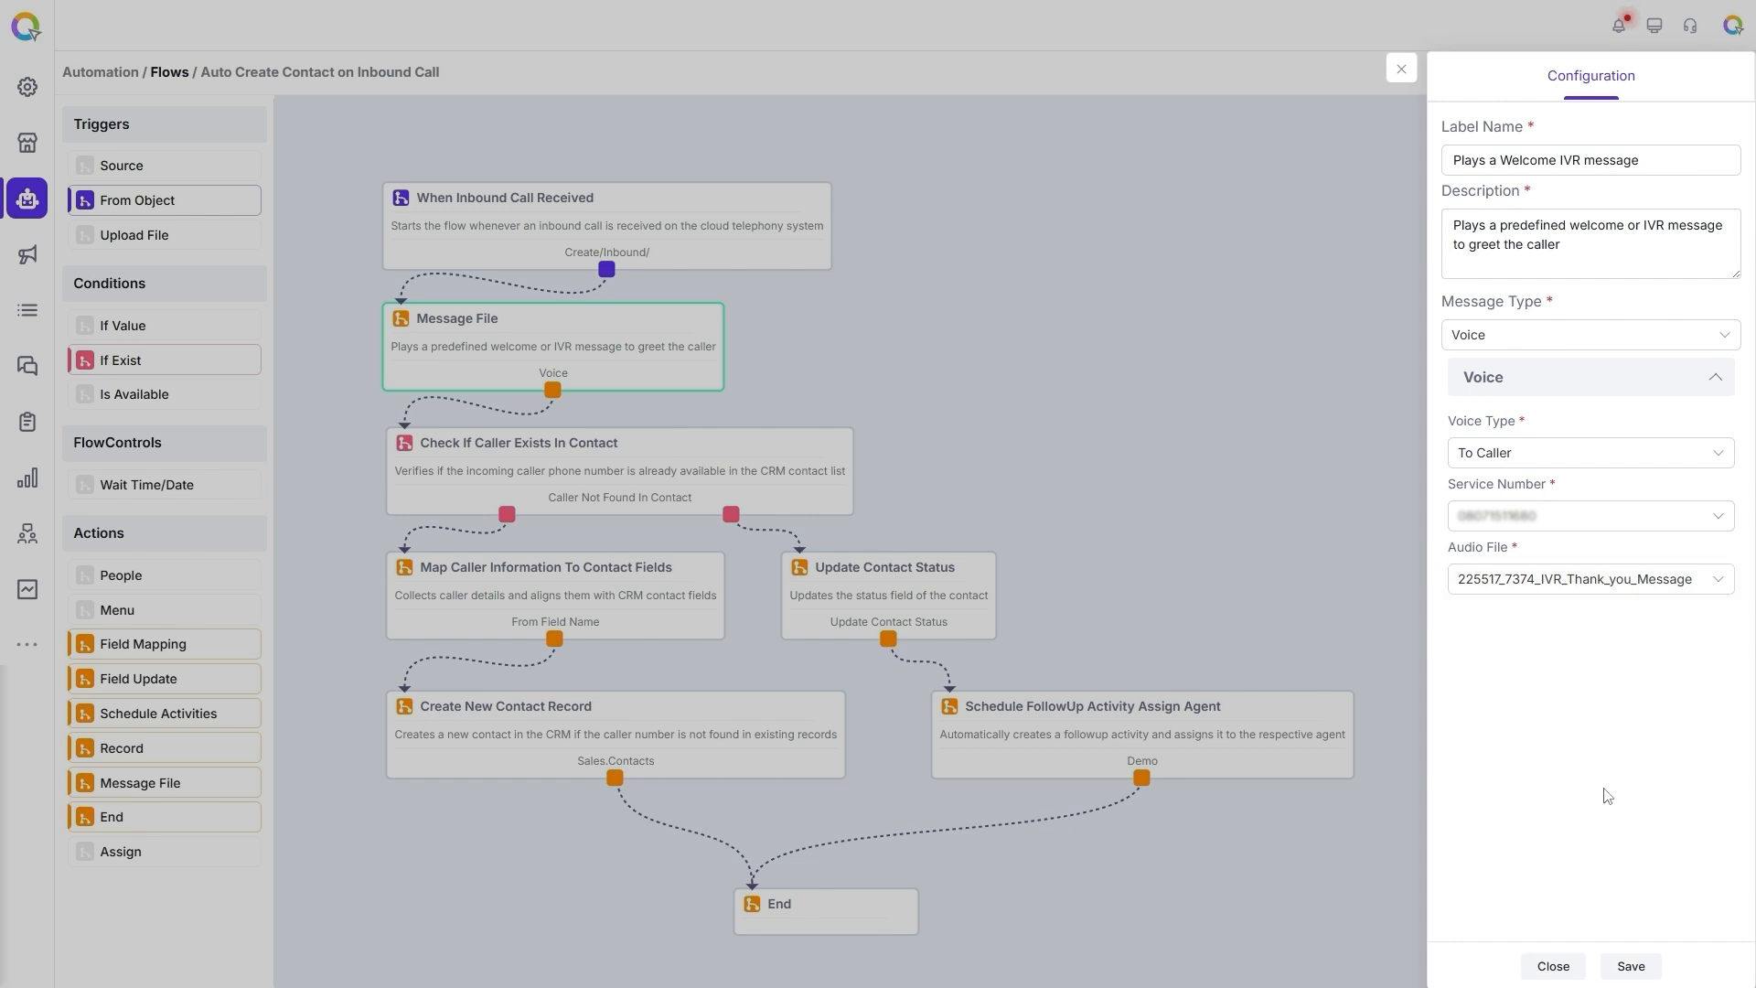
left_click(1401, 69)
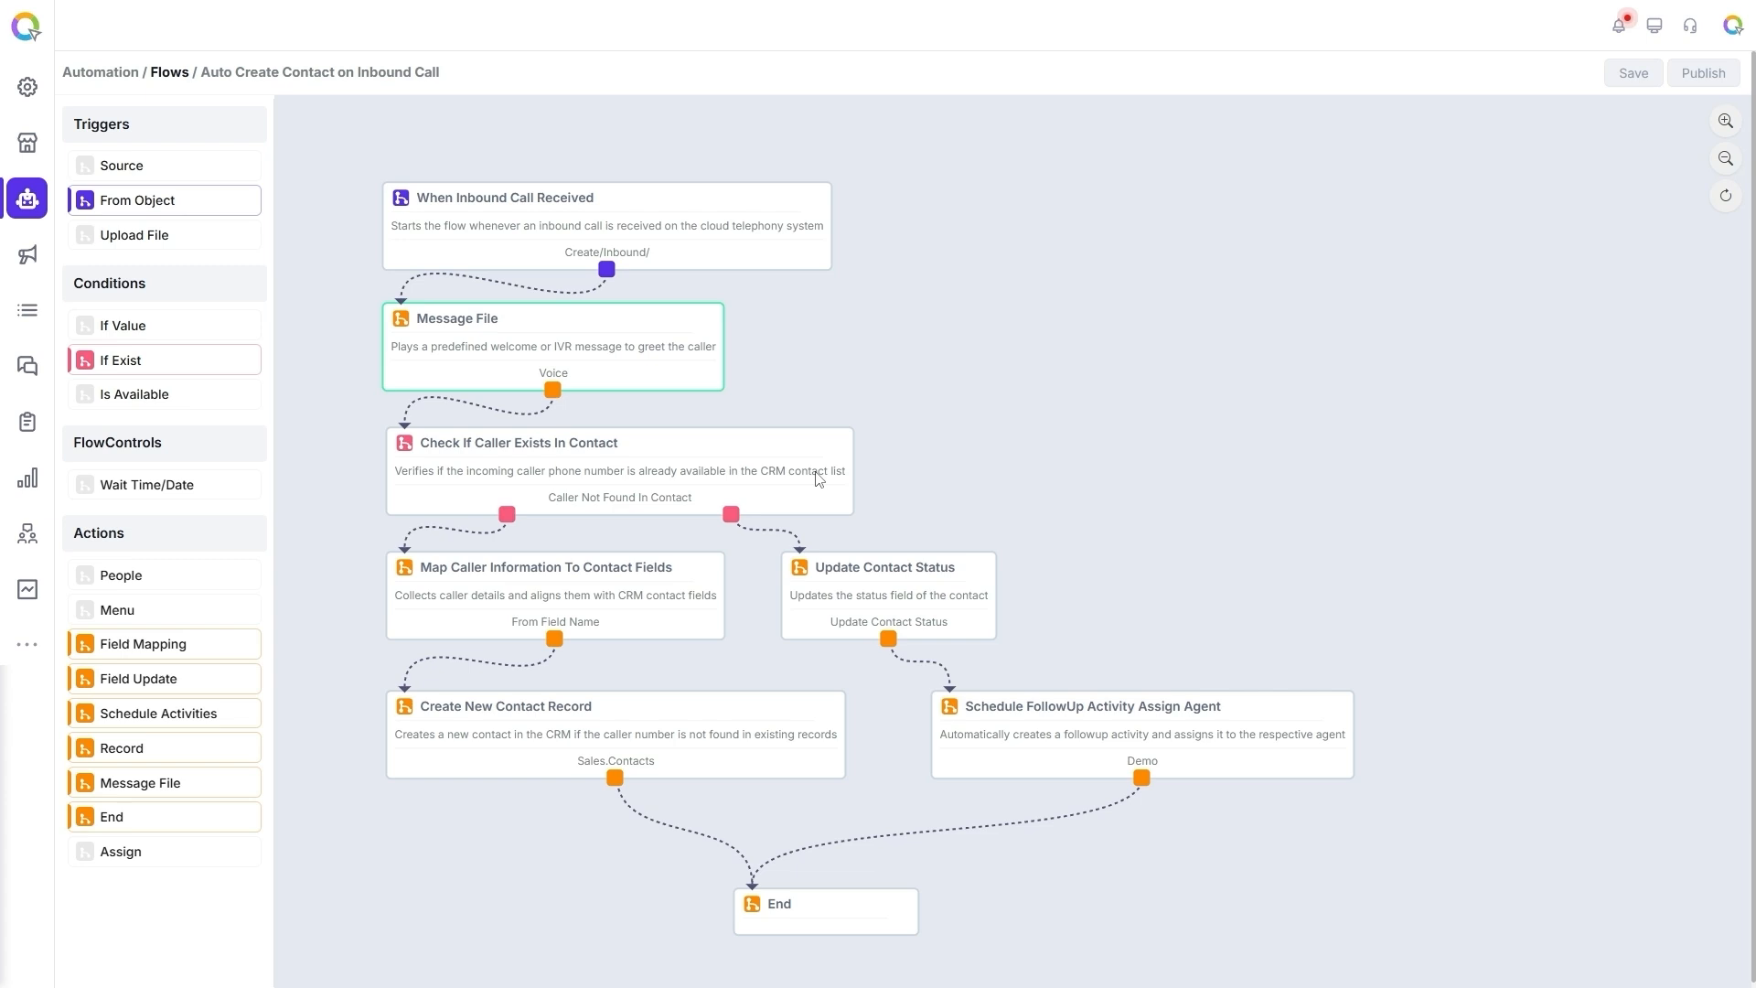
- Review the Check If Caller Exists In Contact condition, including its operator choices and comparison value, and close it unchanged
double_click(745, 465)
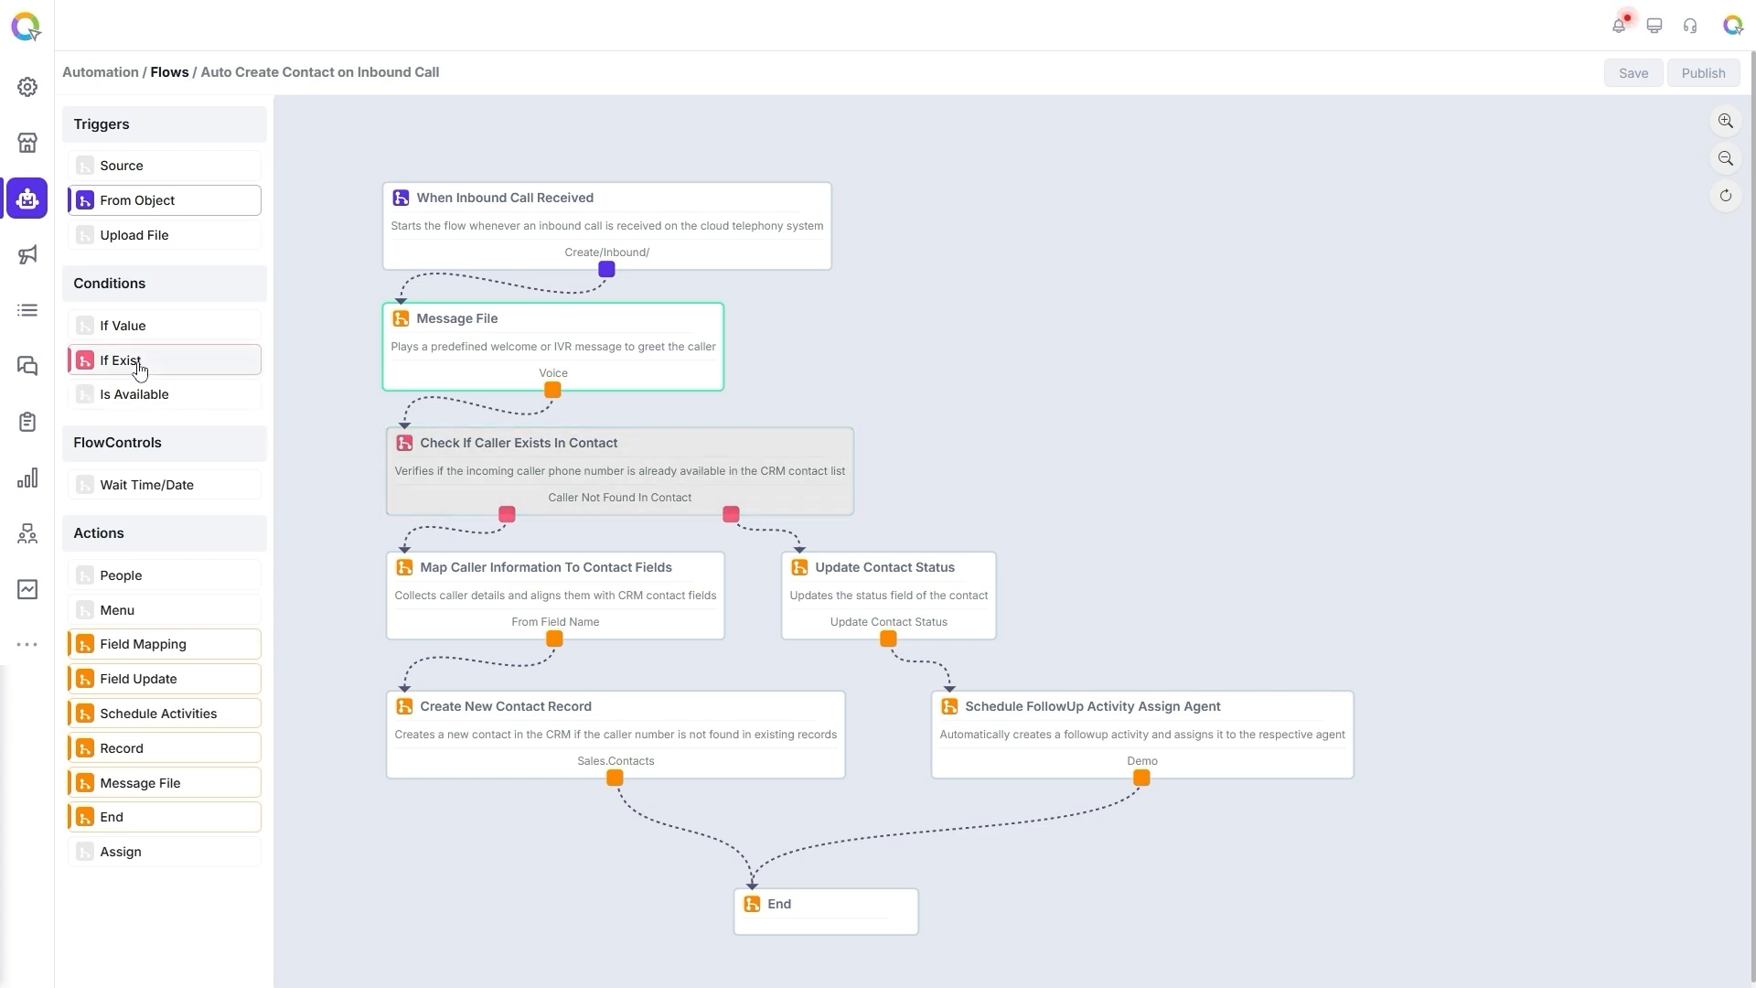
left_click(628, 447)
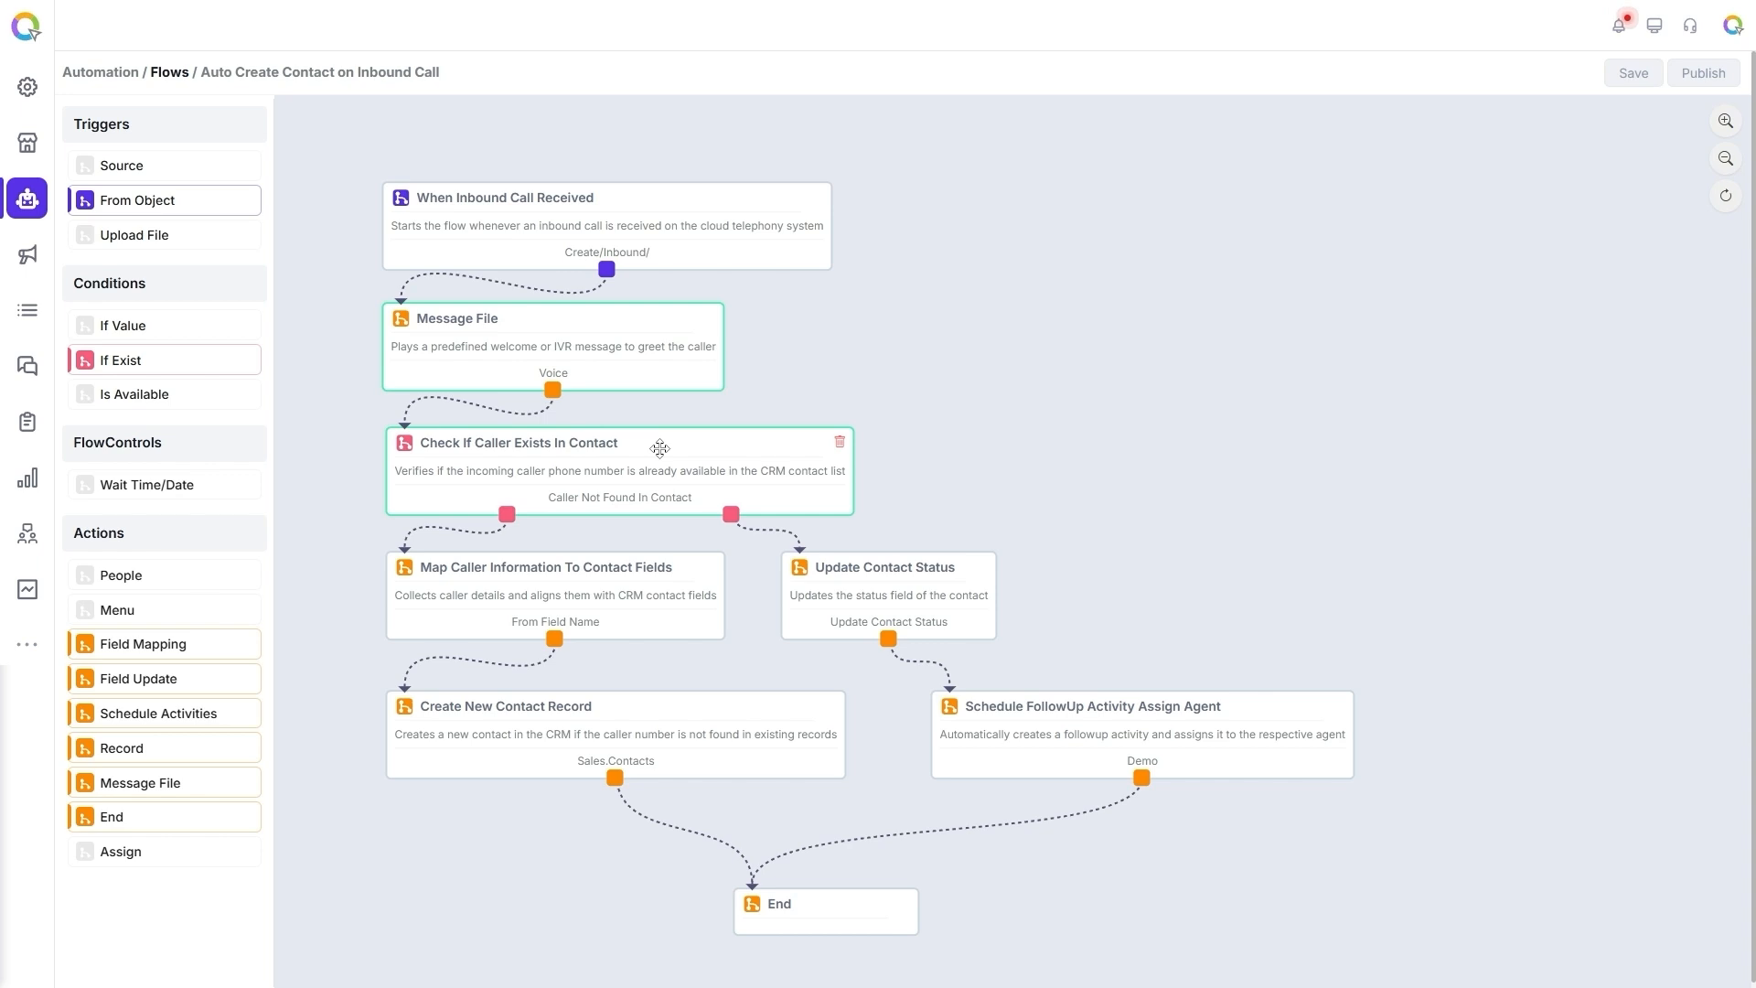
double_click(659, 447)
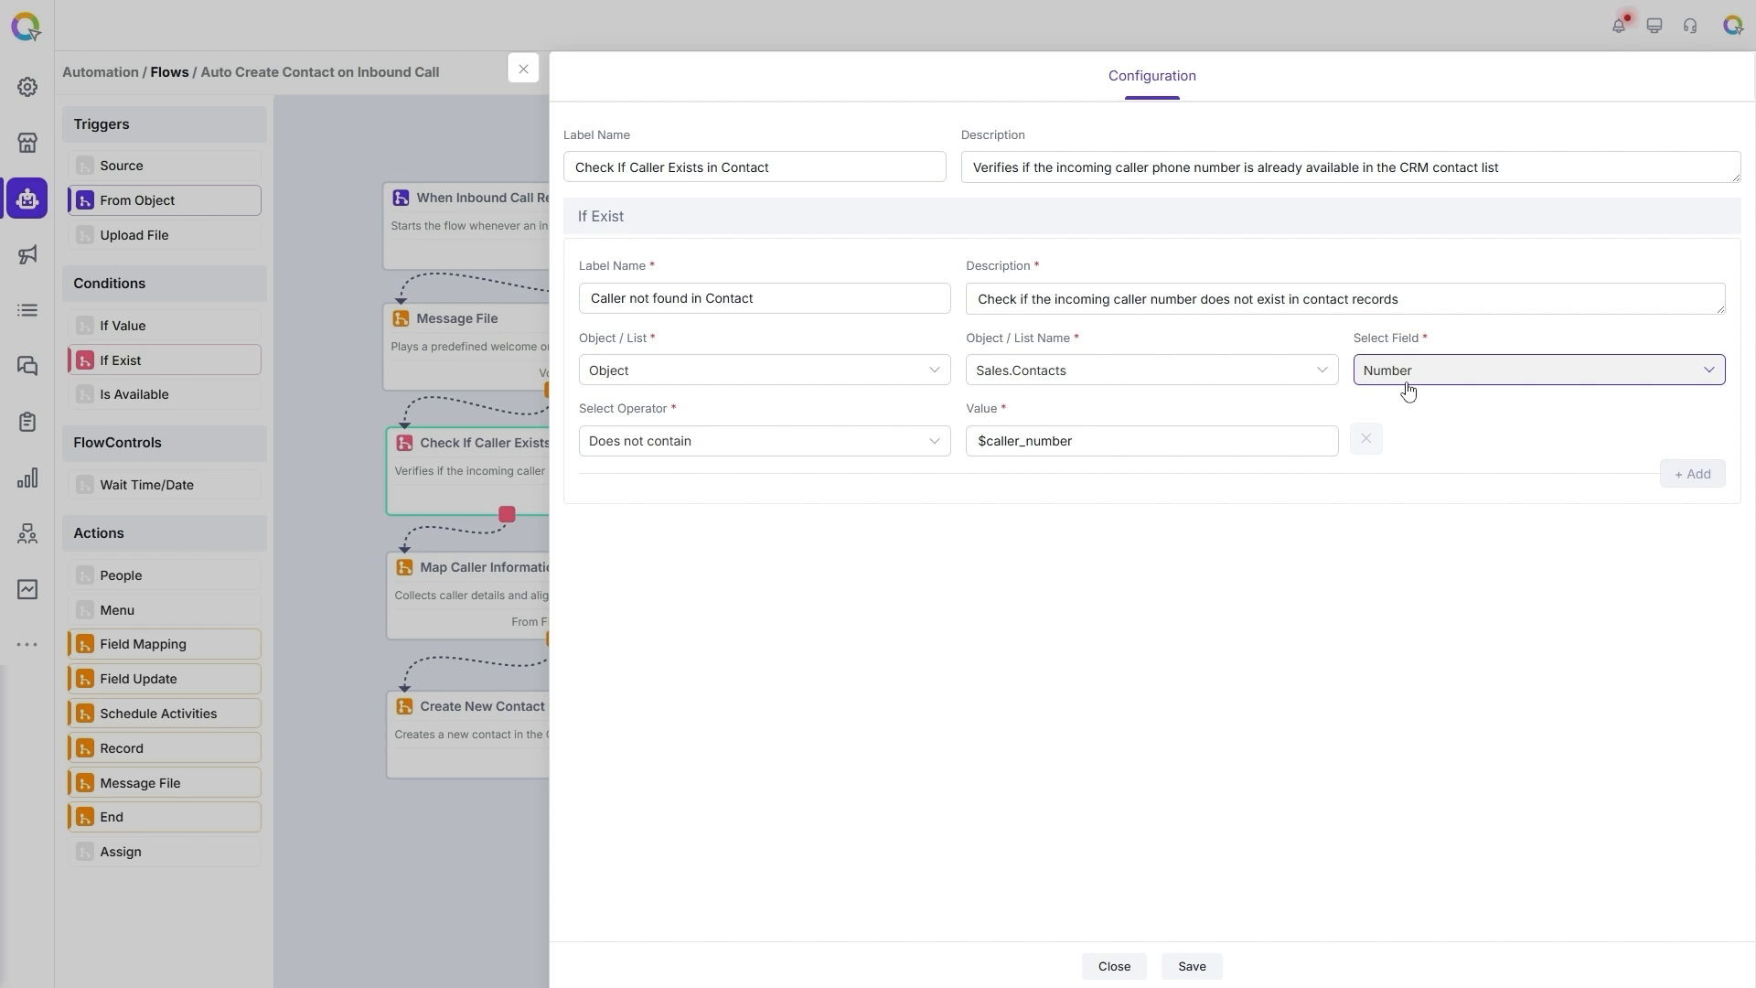
left_click(756, 452)
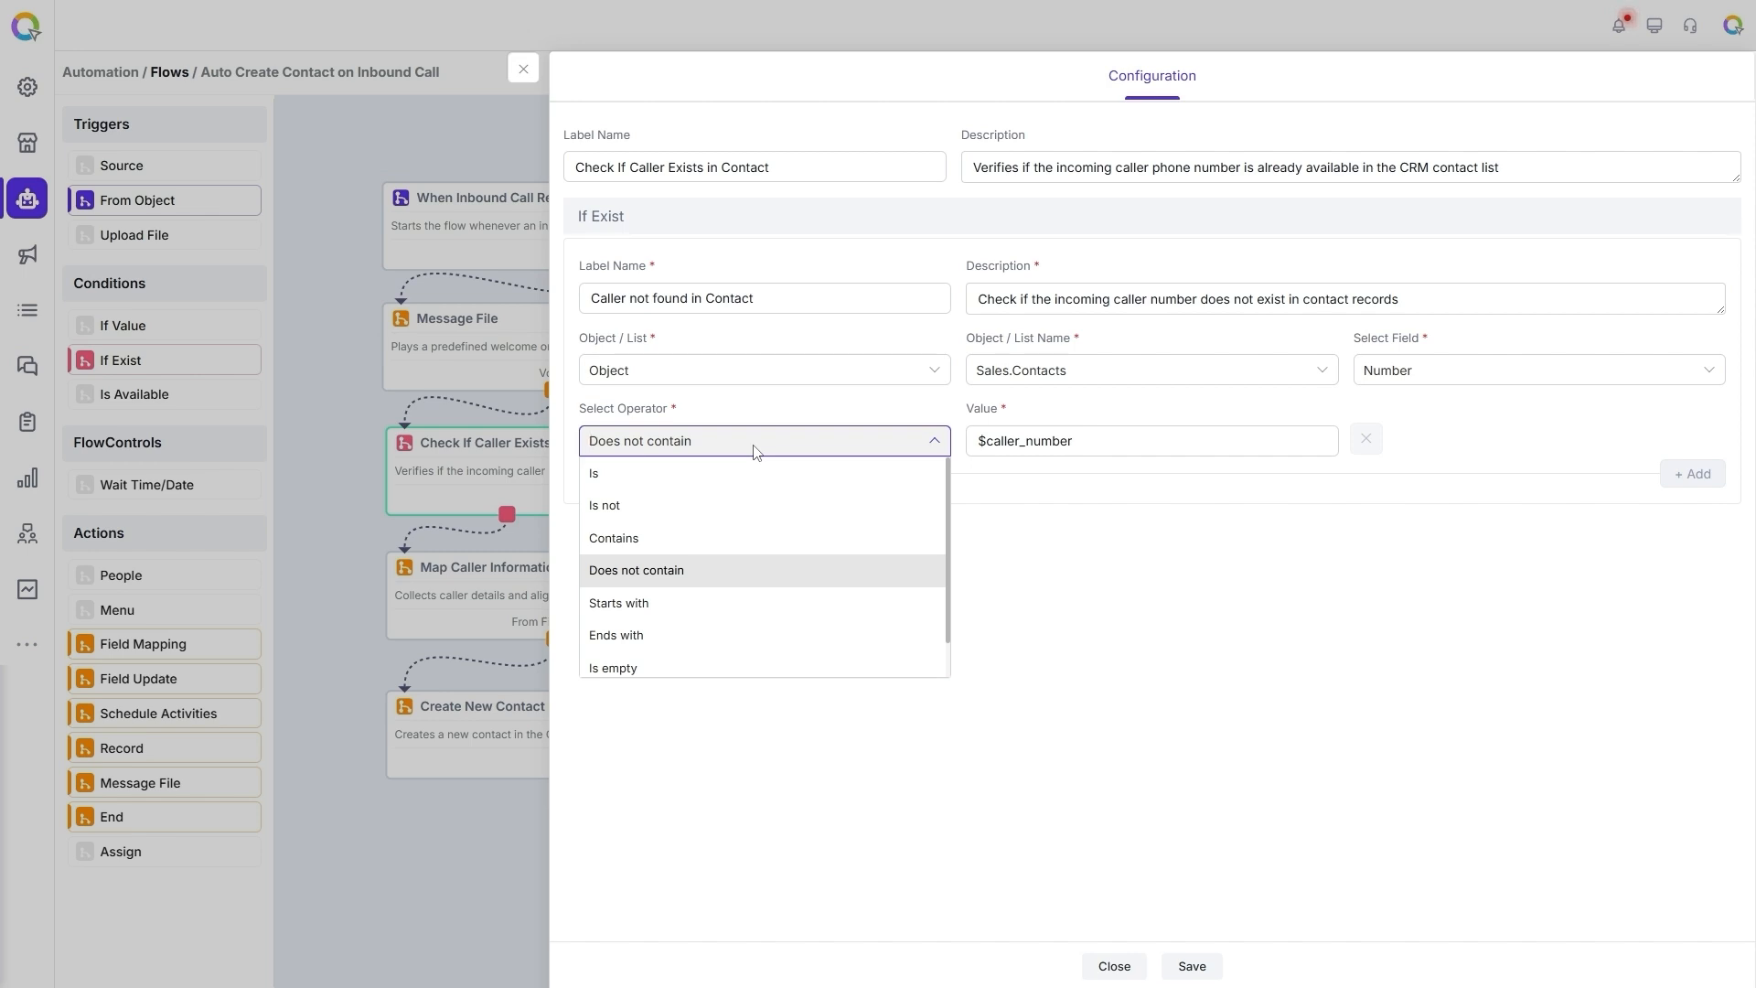
left_click(1102, 531)
left_click(1088, 444)
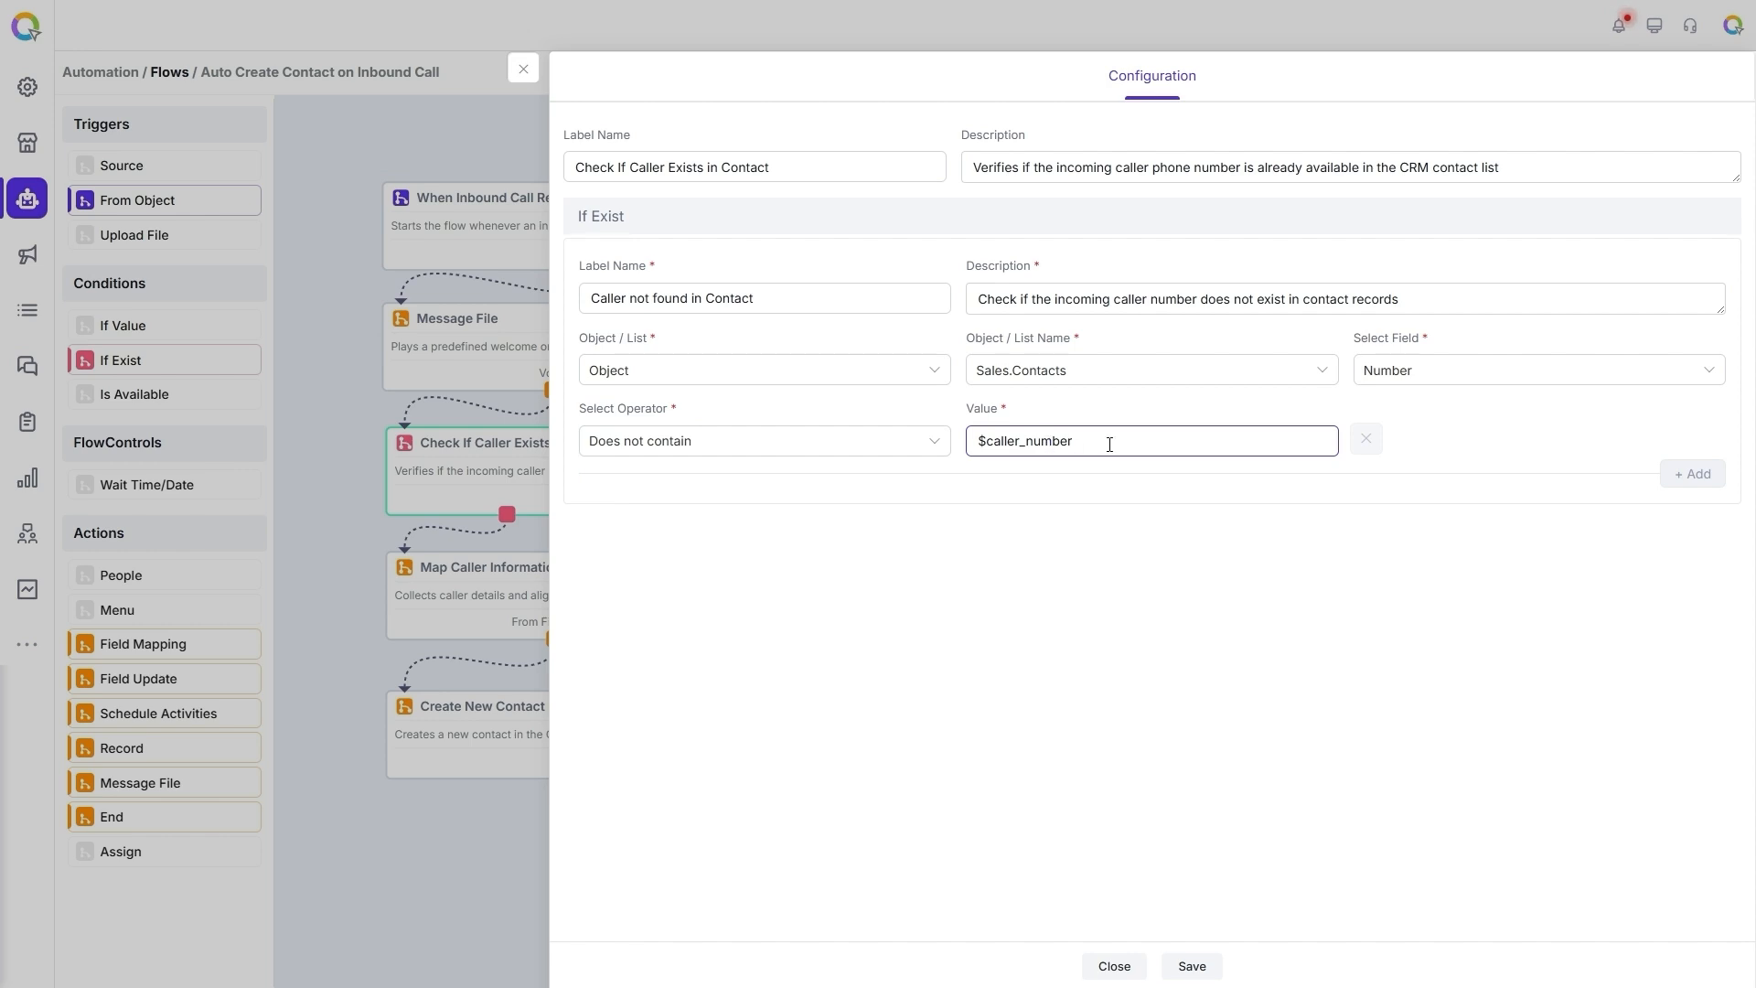
left_click(523, 68)
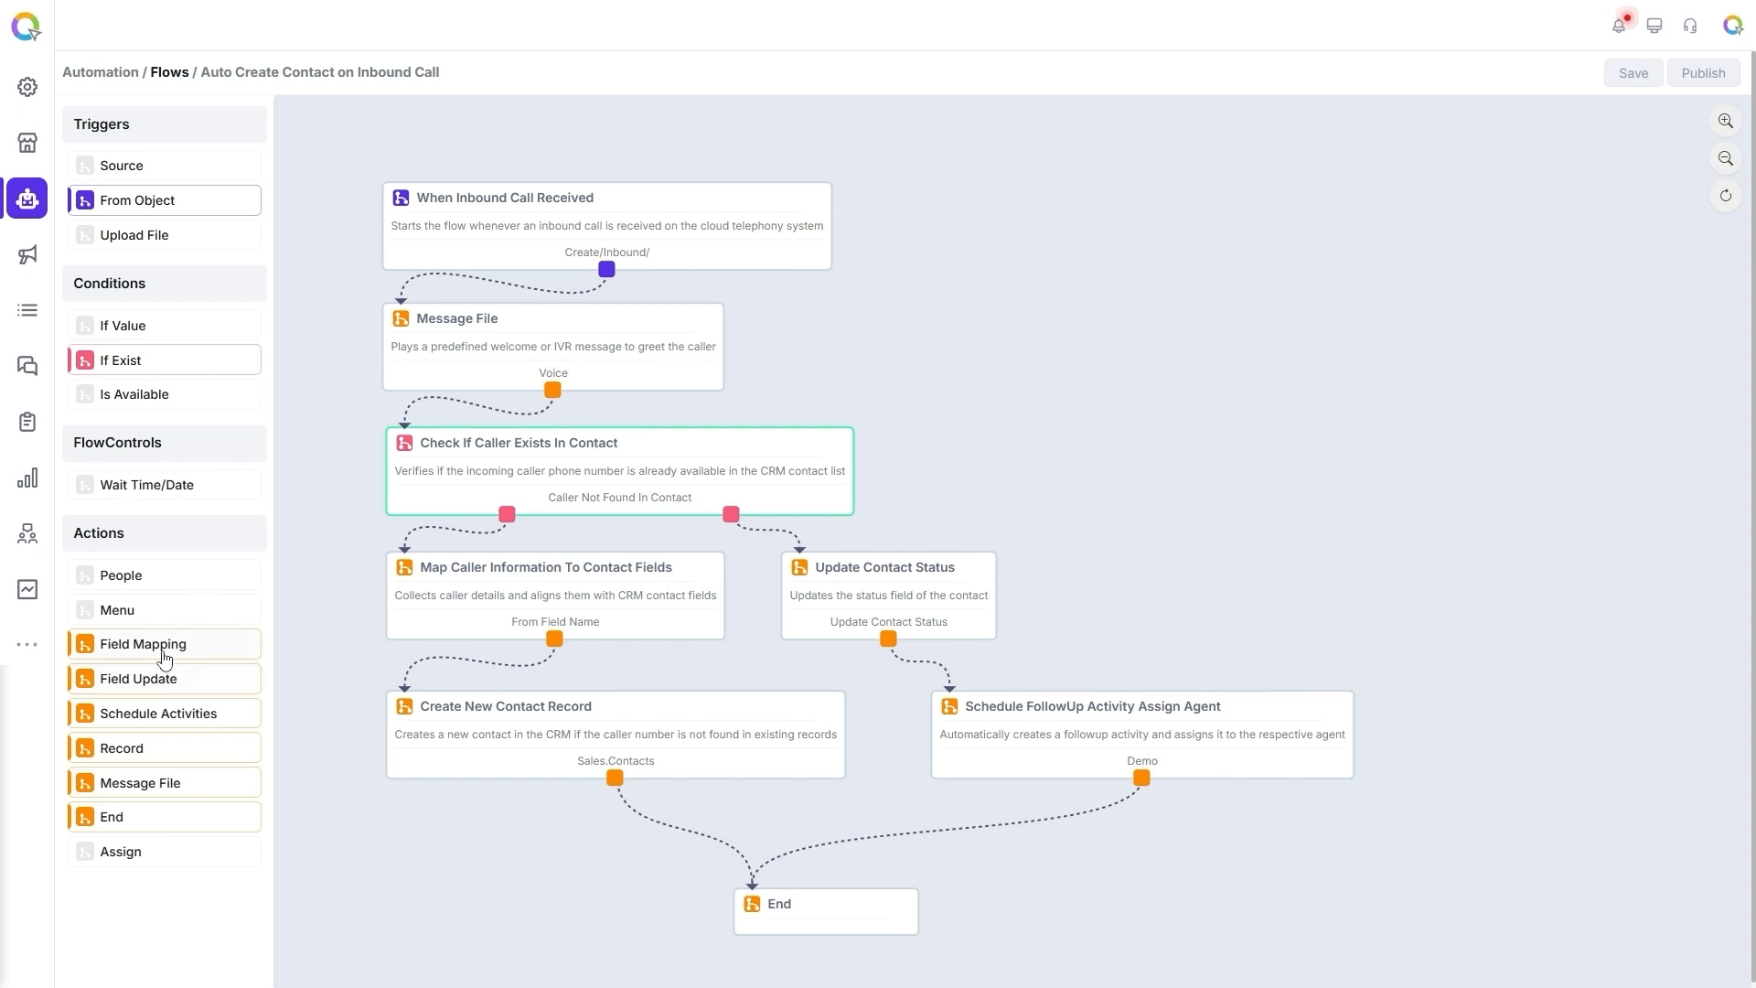
- Review the field mapping in Map Caller Information To Contact Fields and the record settings in Create New Contact Record
left_click(583, 589)
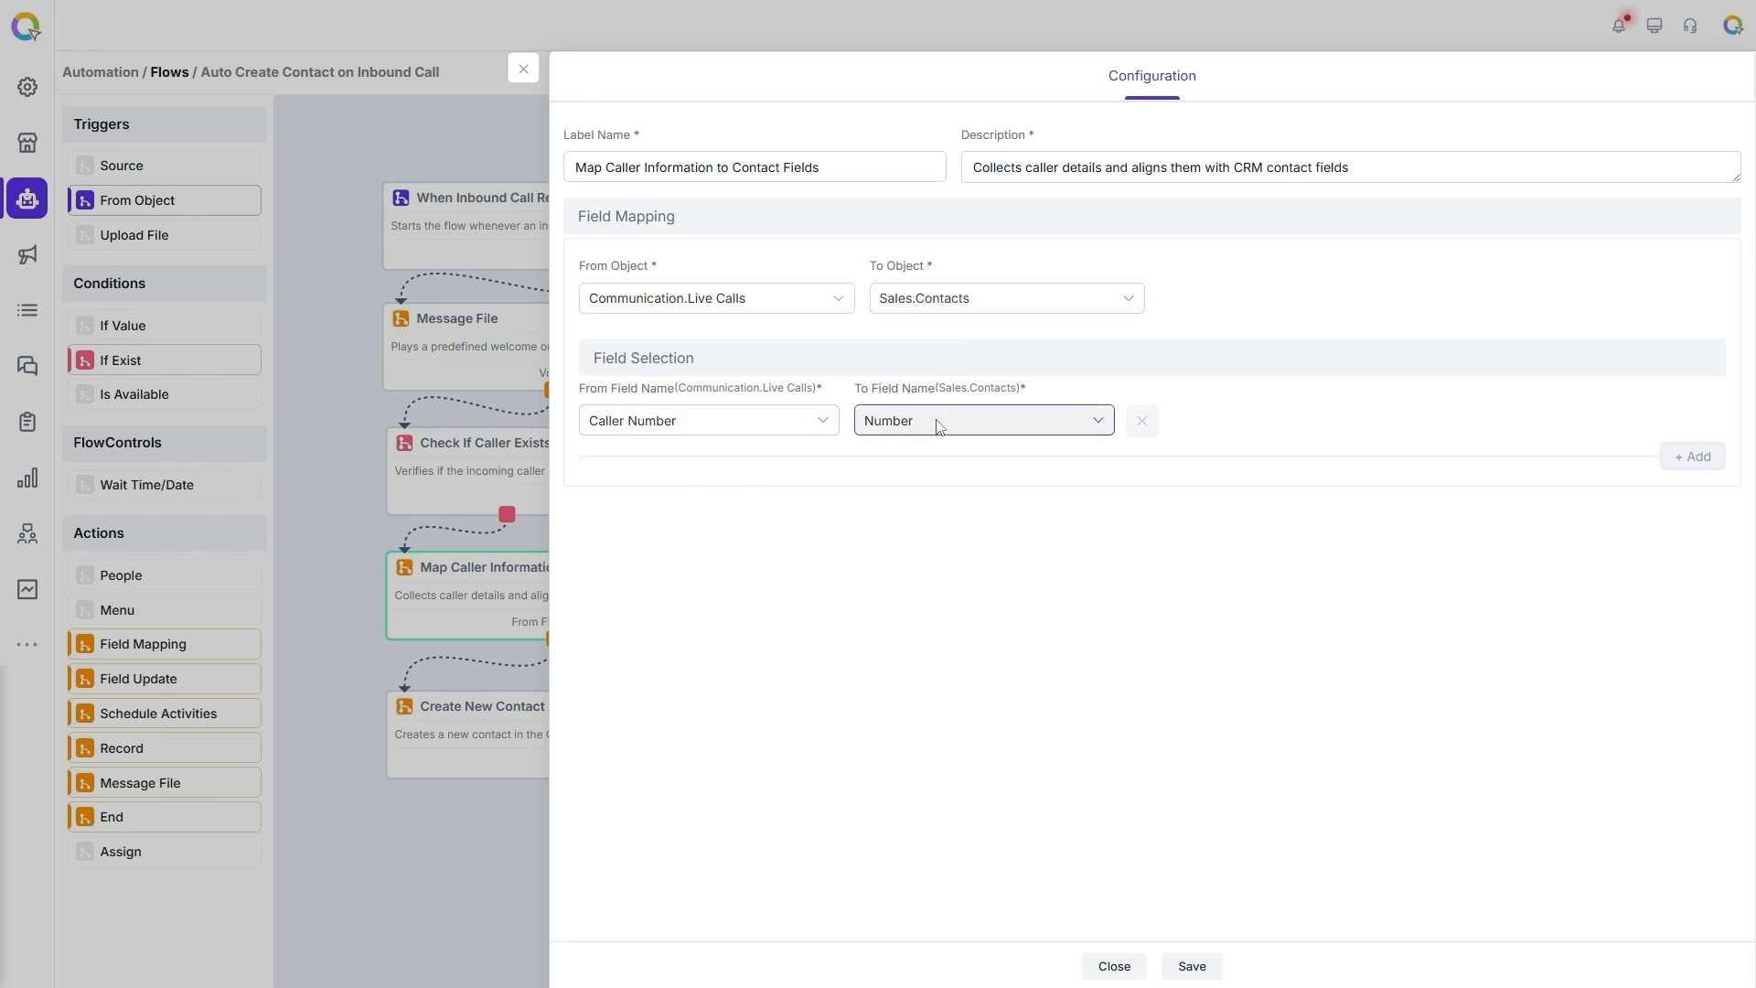
left_click(524, 70)
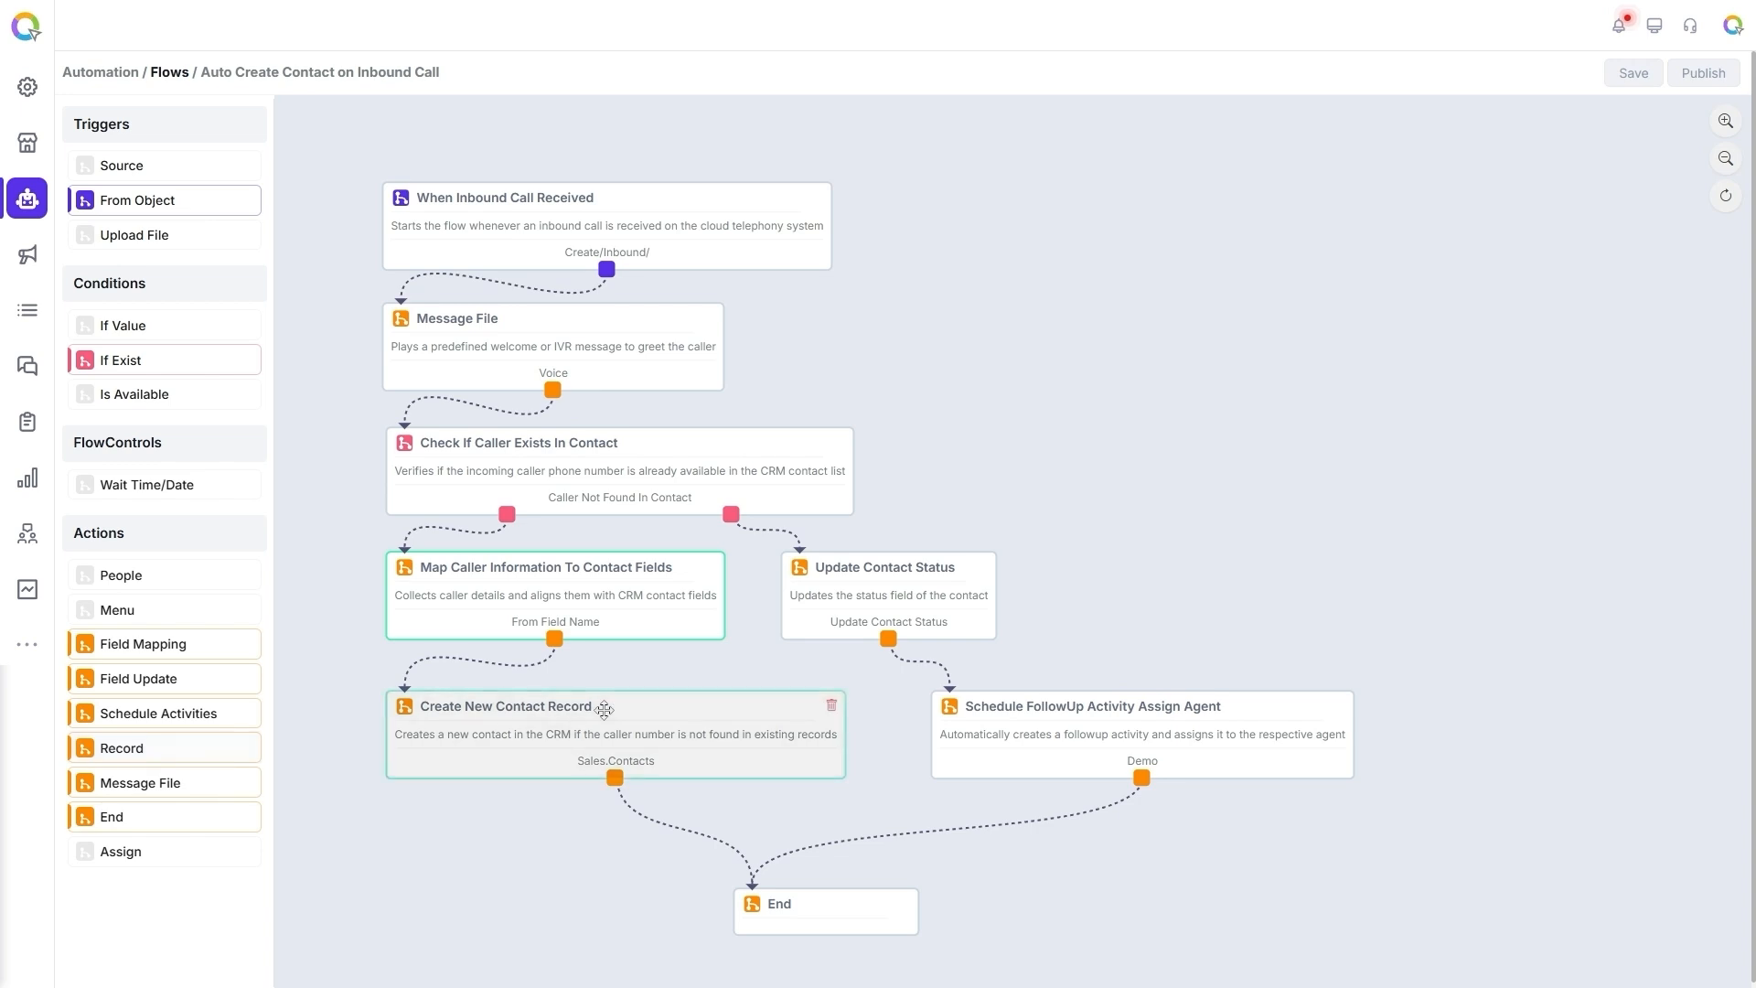
left_click(606, 731)
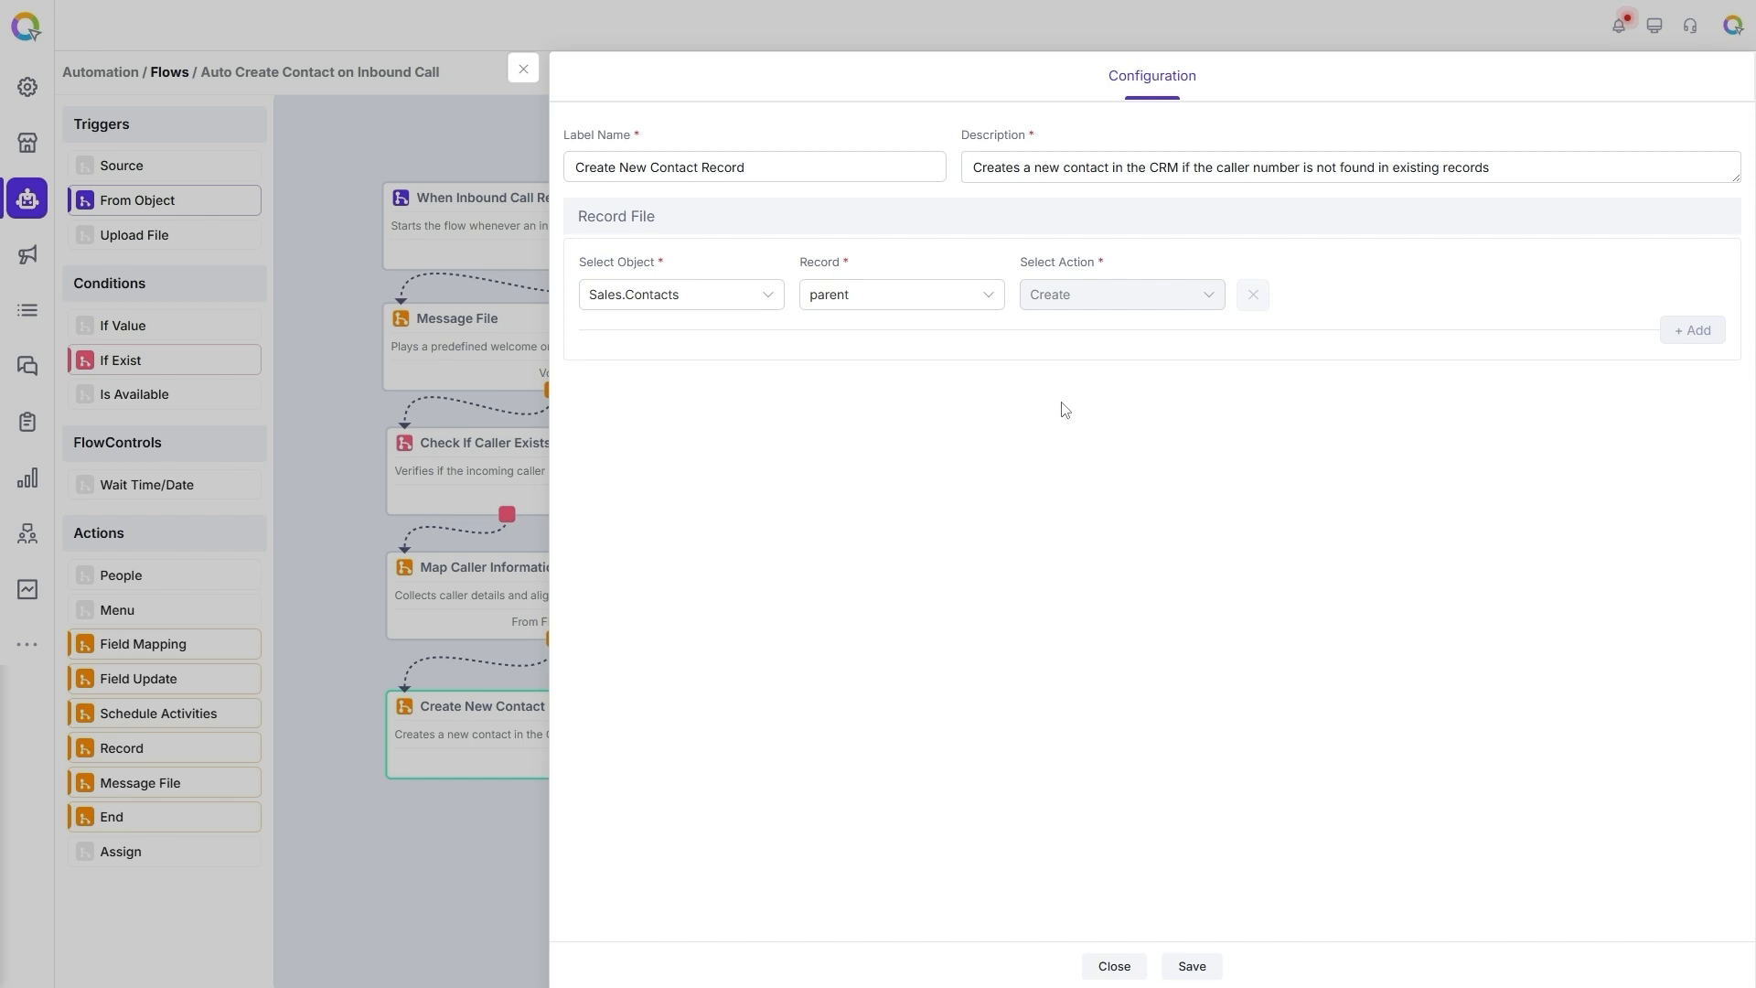
left_click(527, 73)
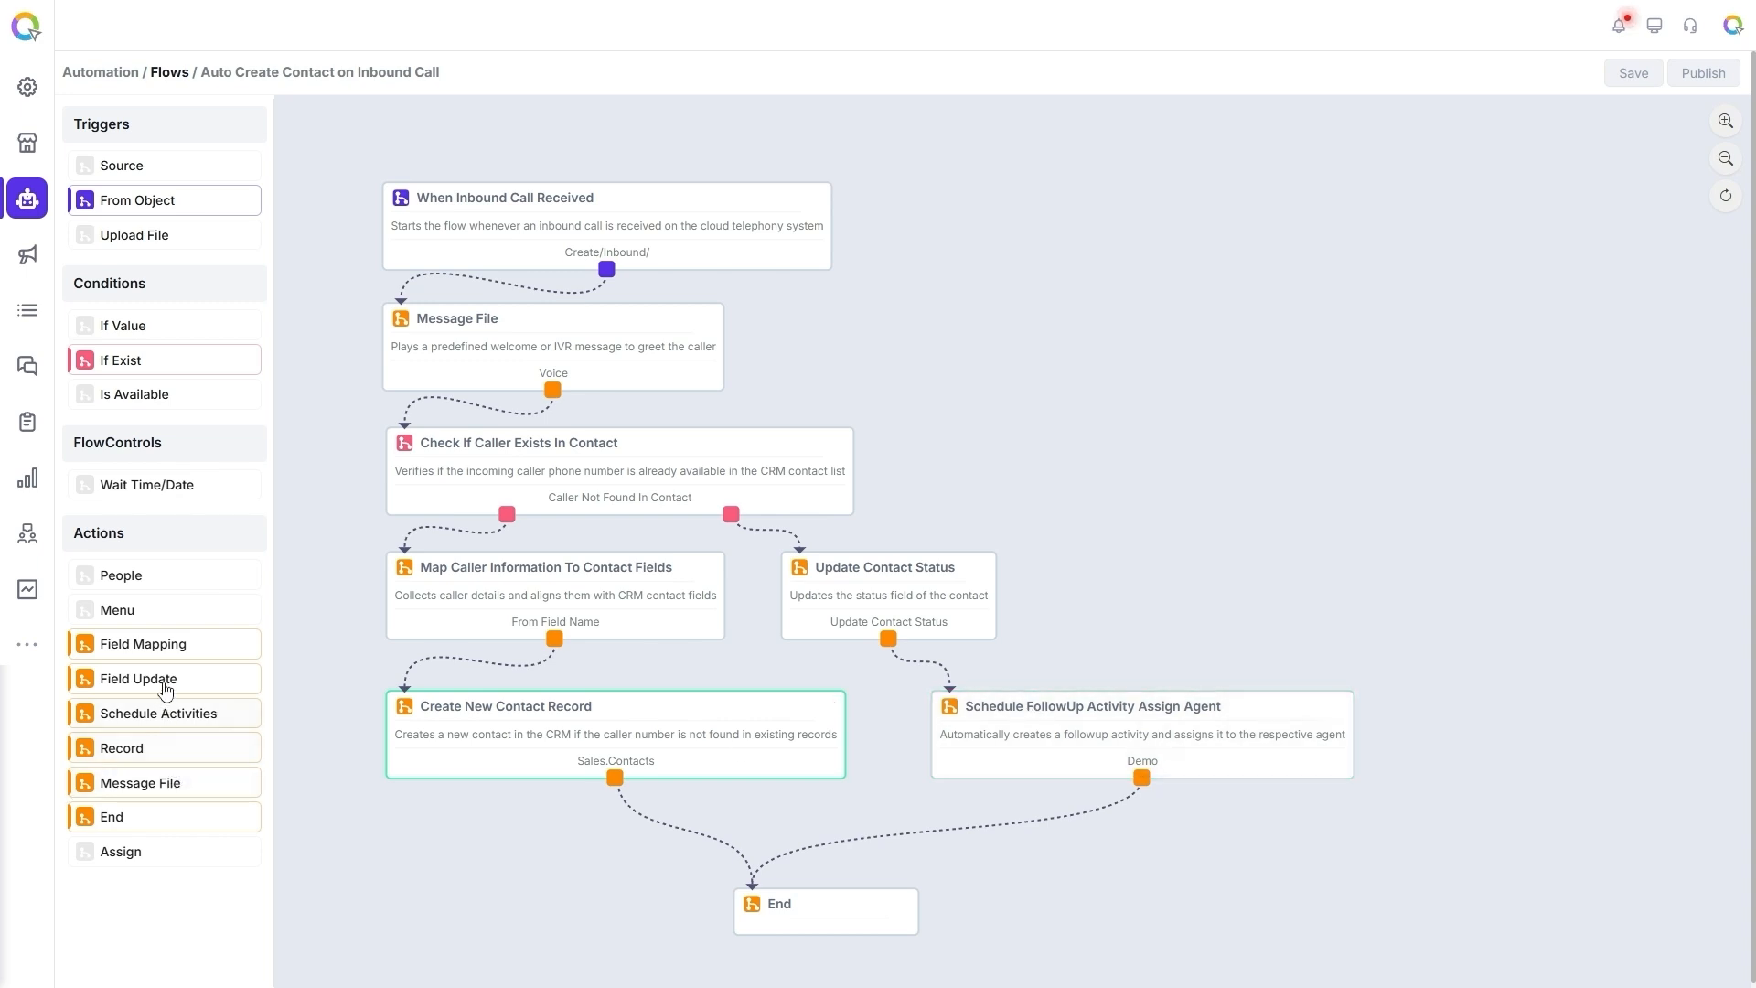
- Review the Update Contact Status node and the status options for its To Value field, and close it unchanged
left_click(908, 576)
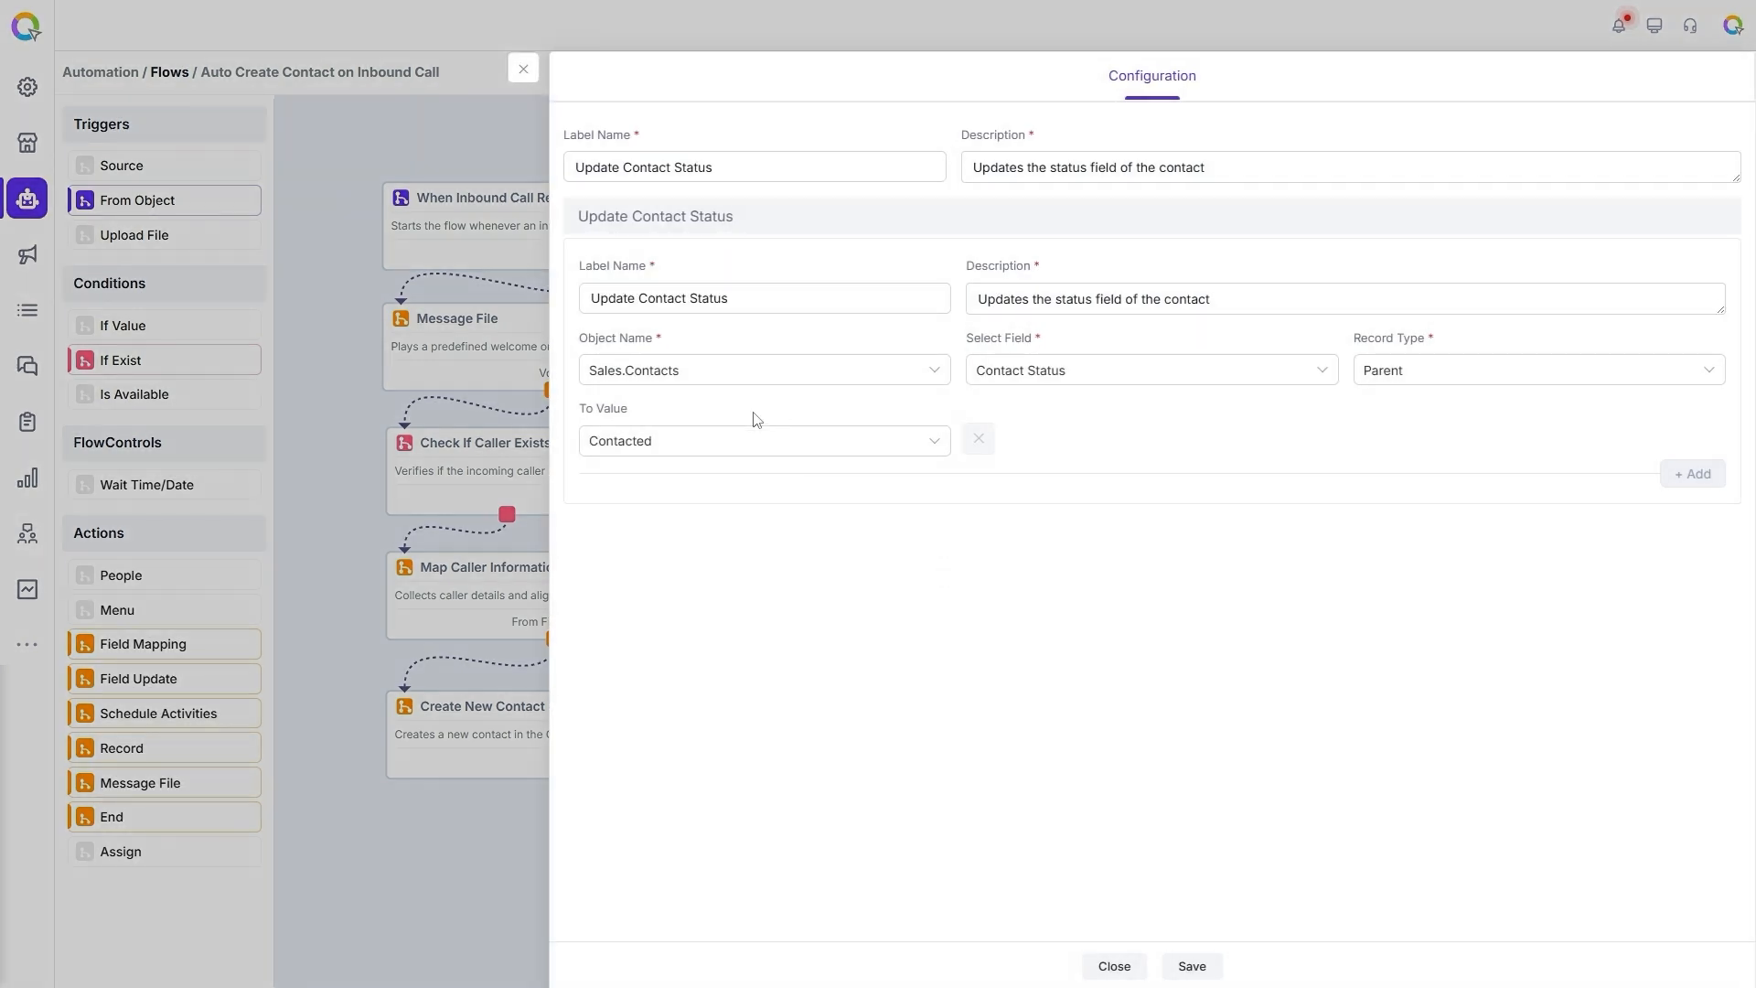
left_click(821, 442)
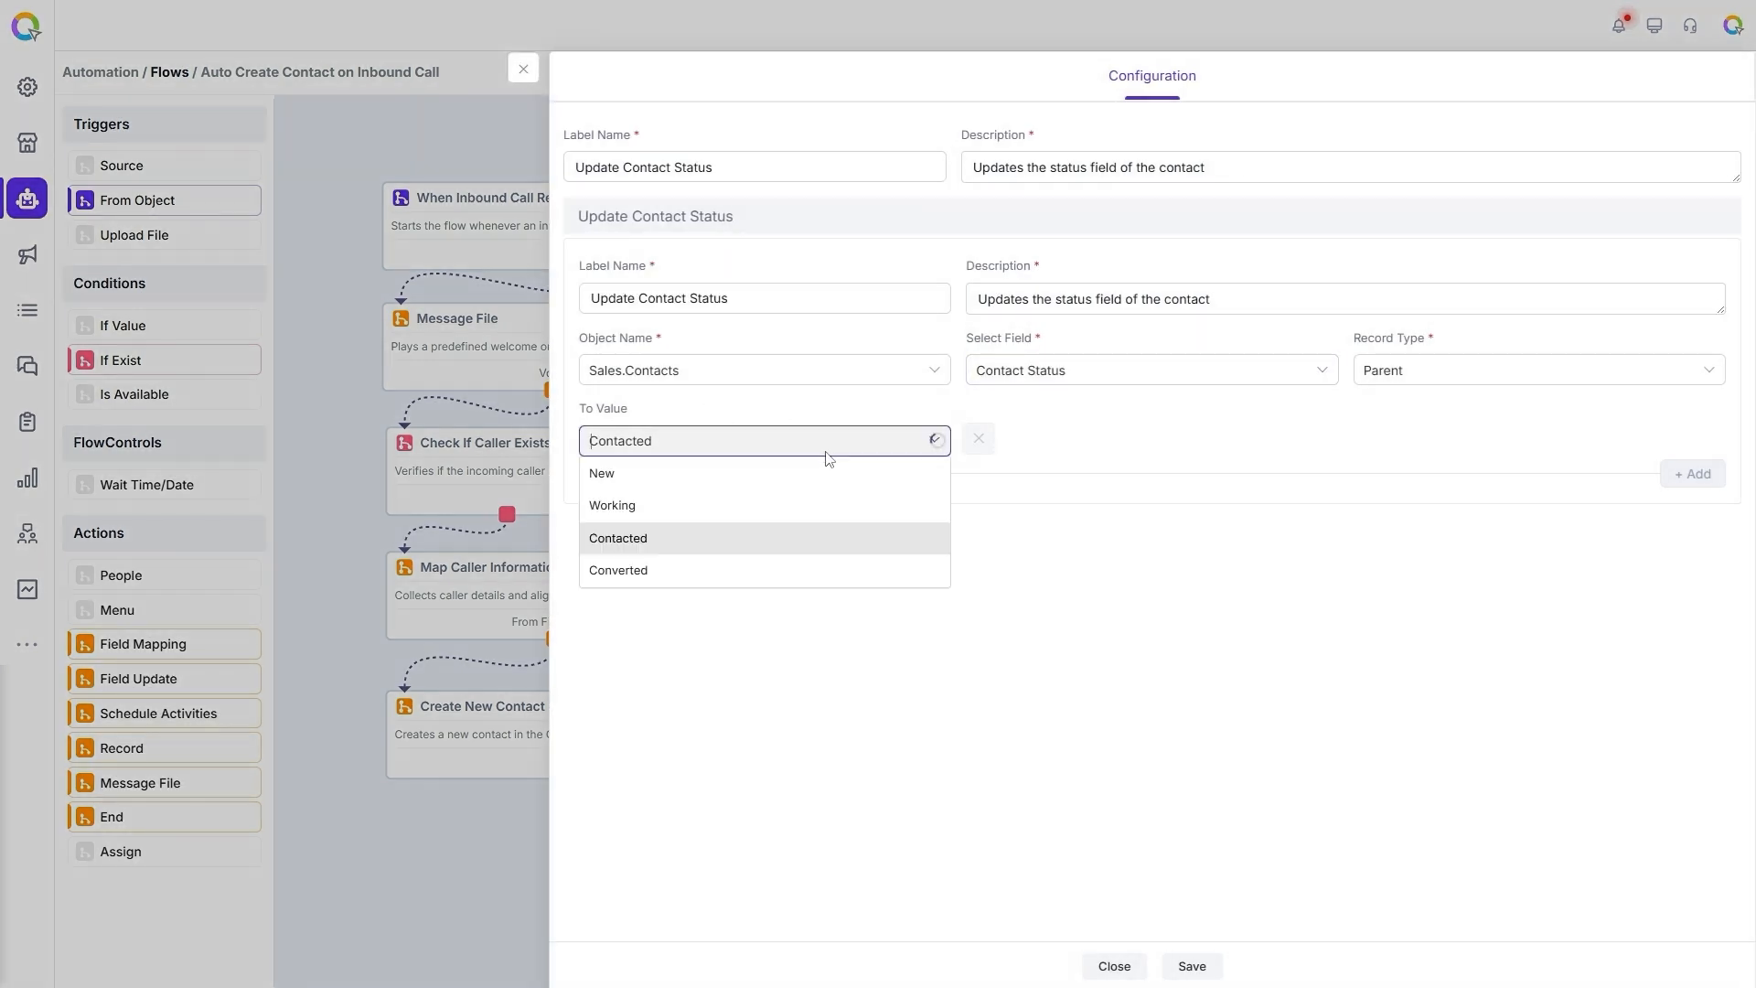
left_click(823, 447)
left_click(523, 69)
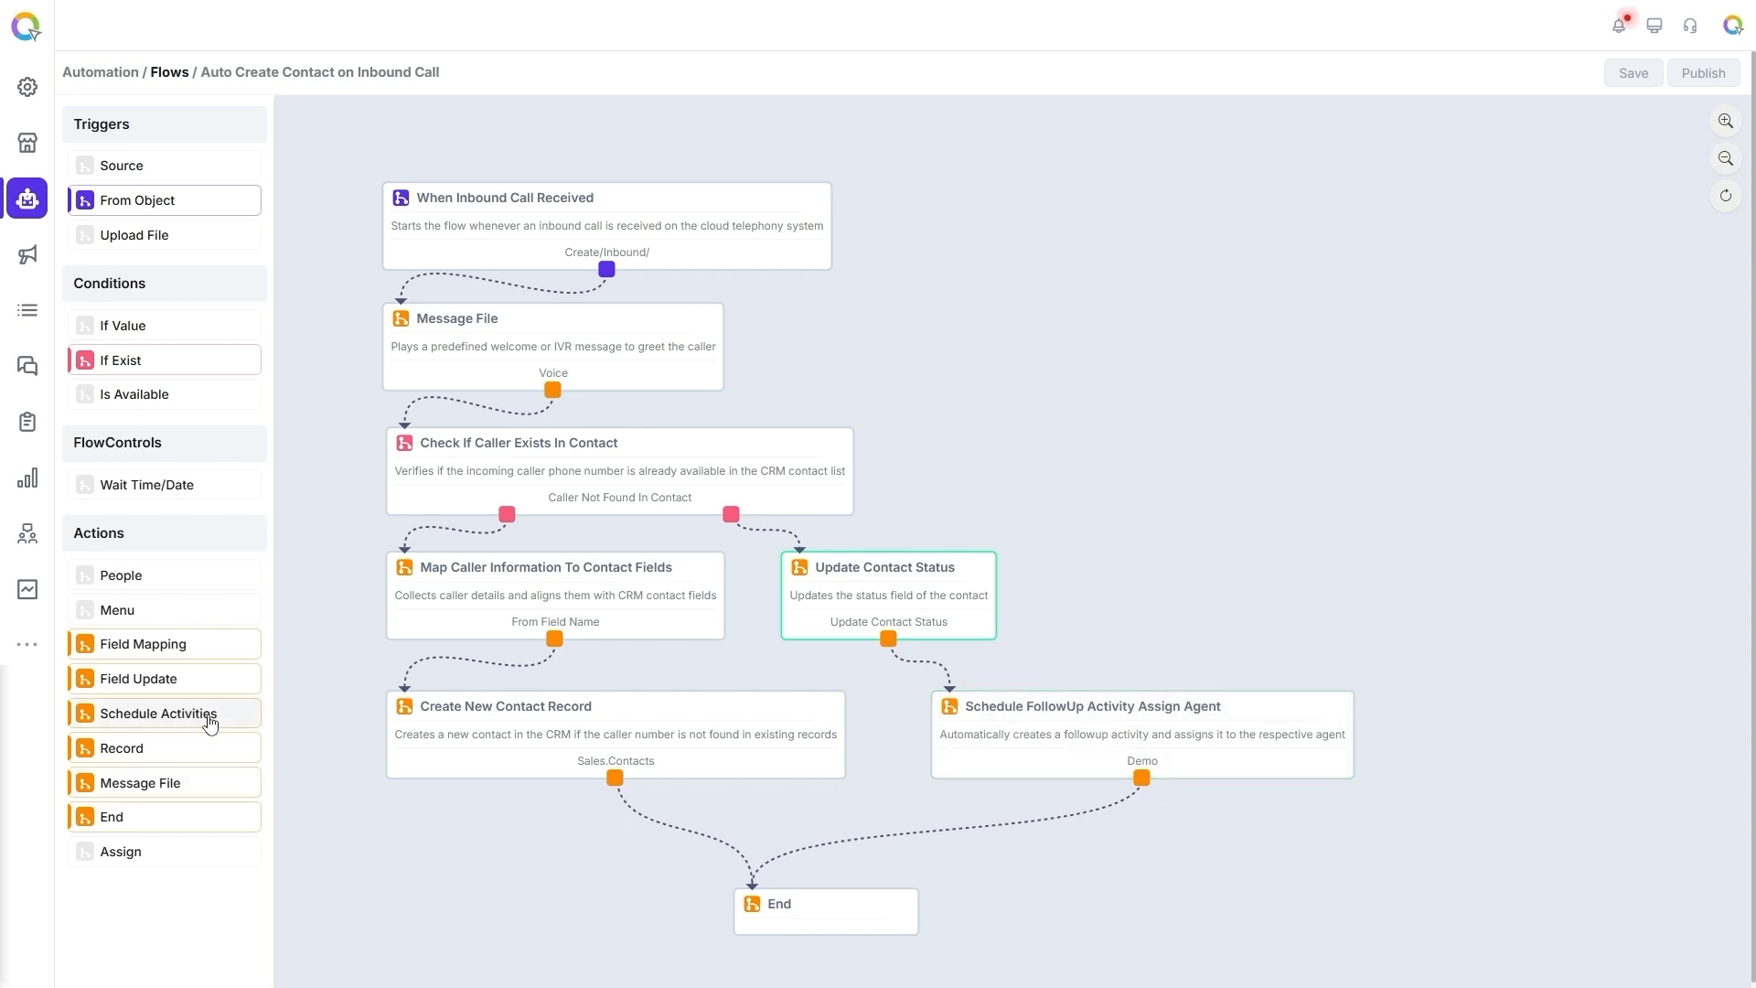
- Review the Schedule FollowUp Activity Assign Agent node's activity type options, activity name and object selection, and close it unchanged
left_click(1054, 713)
left_click(1592, 352)
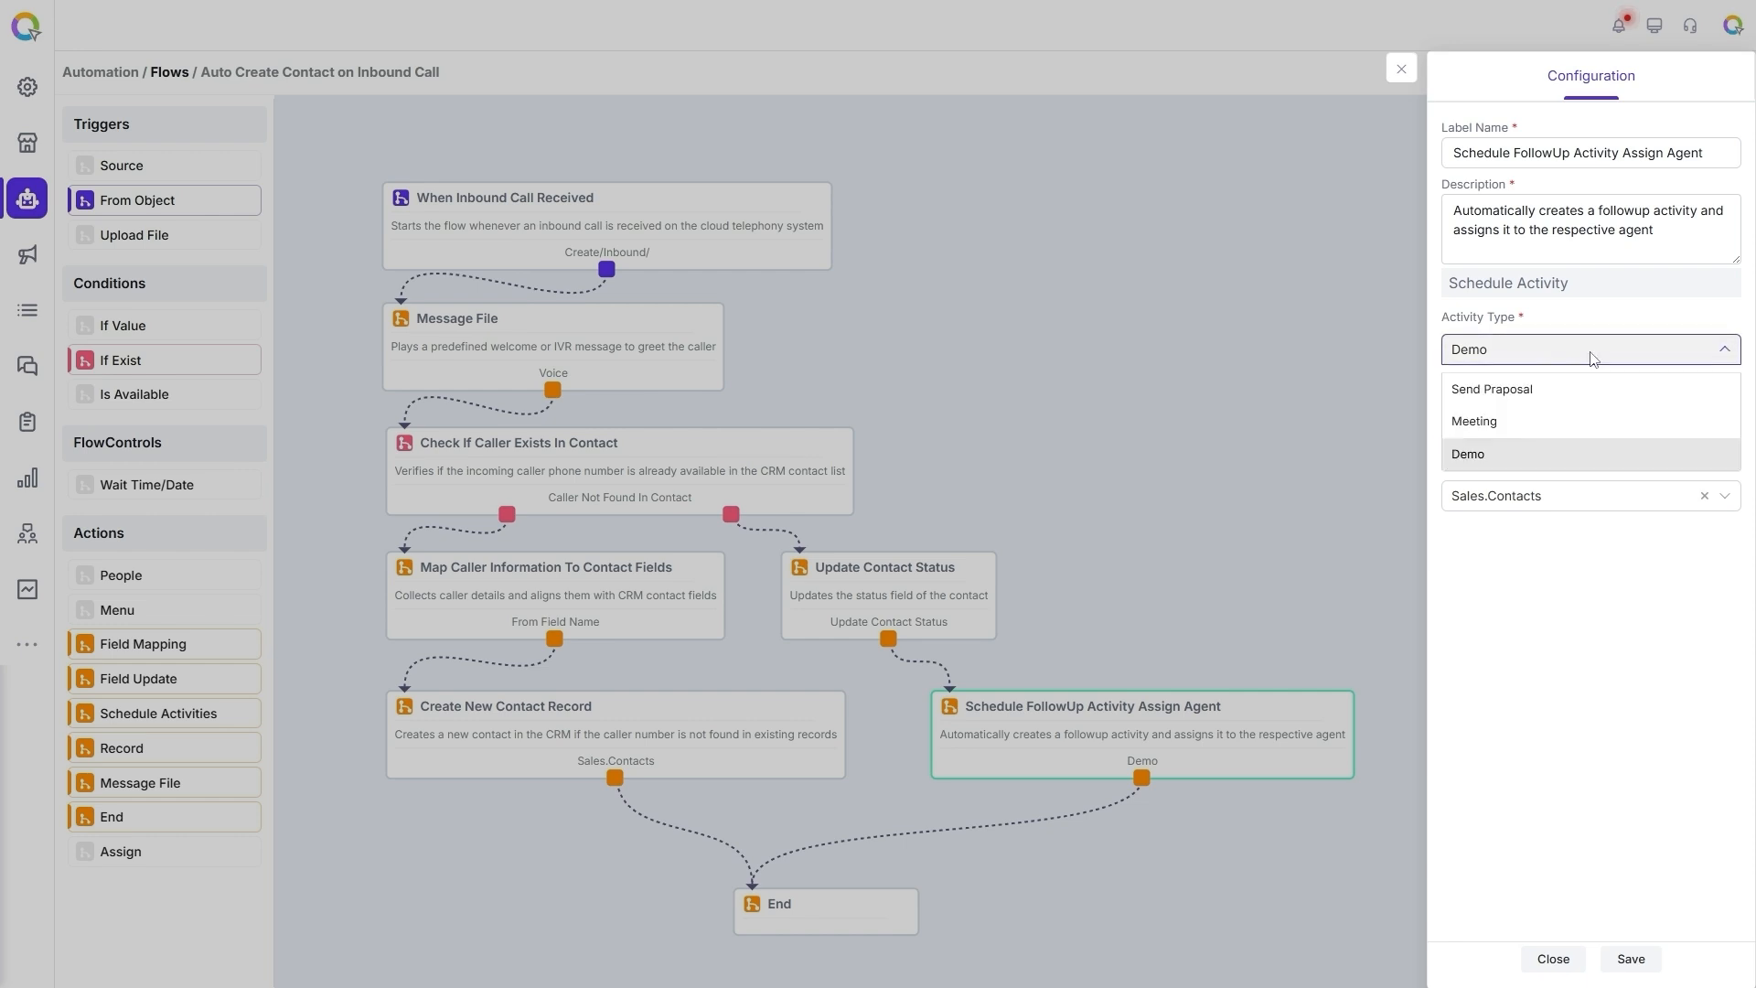
left_click(1567, 578)
left_click(1567, 582)
left_click(1567, 586)
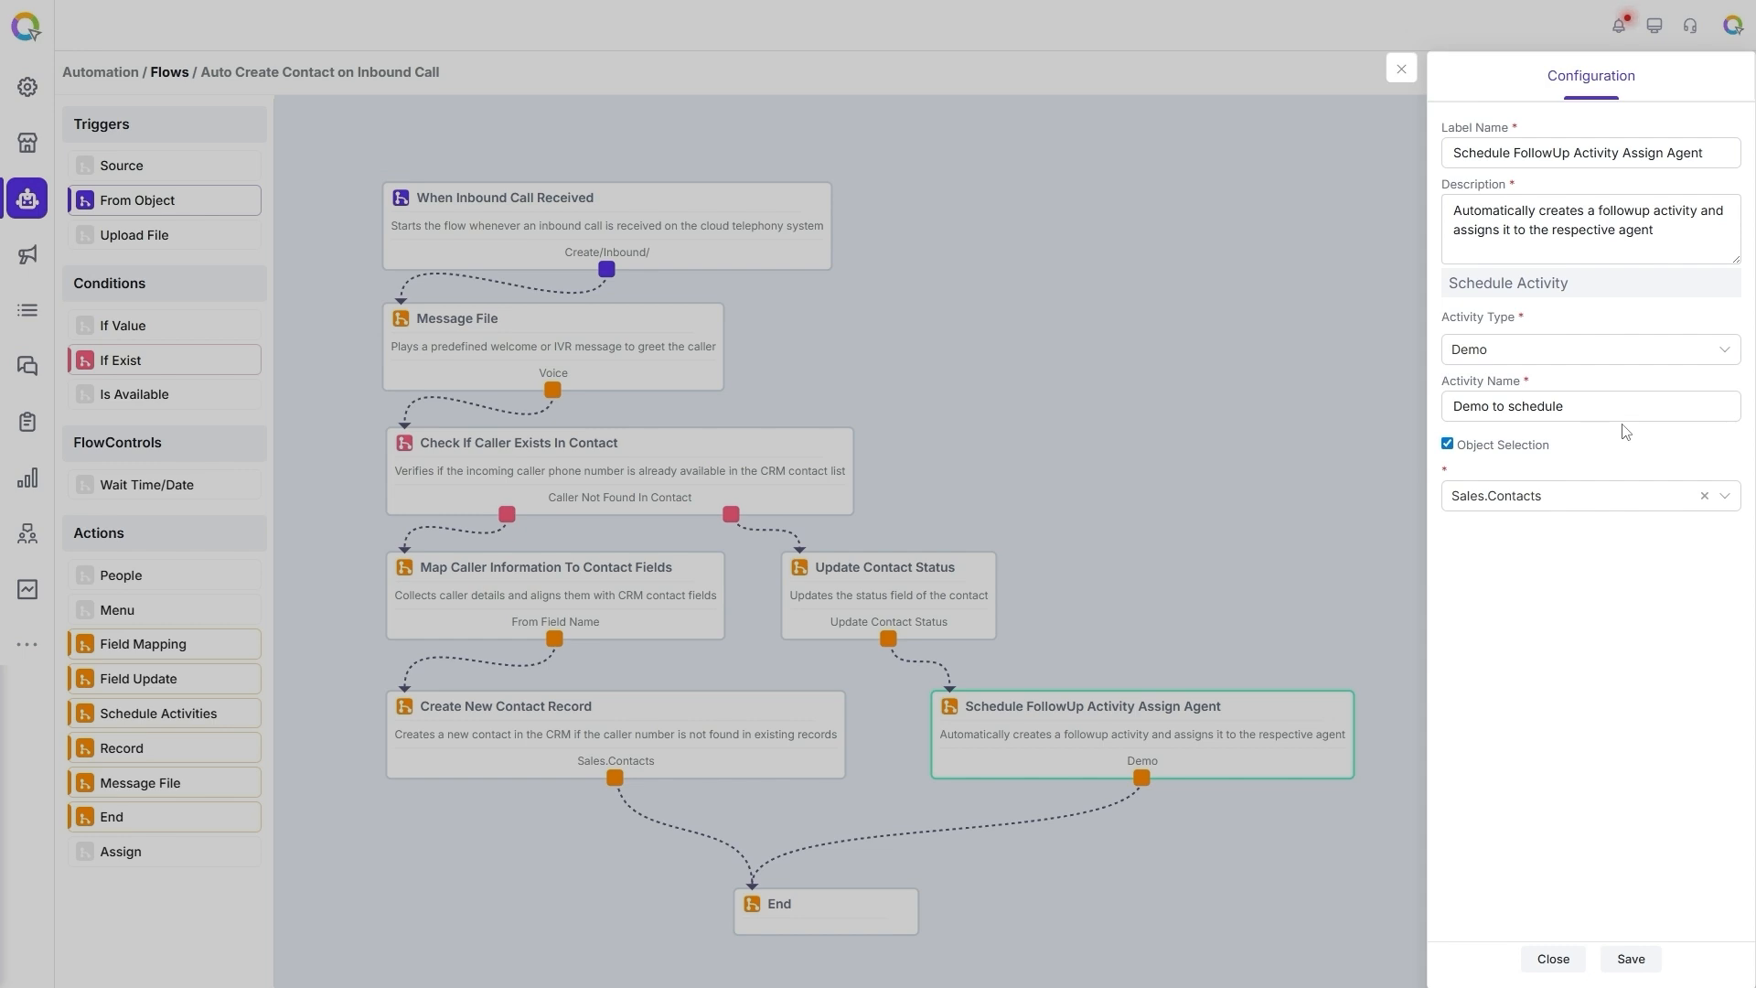
left_click(1585, 416)
left_click(1401, 68)
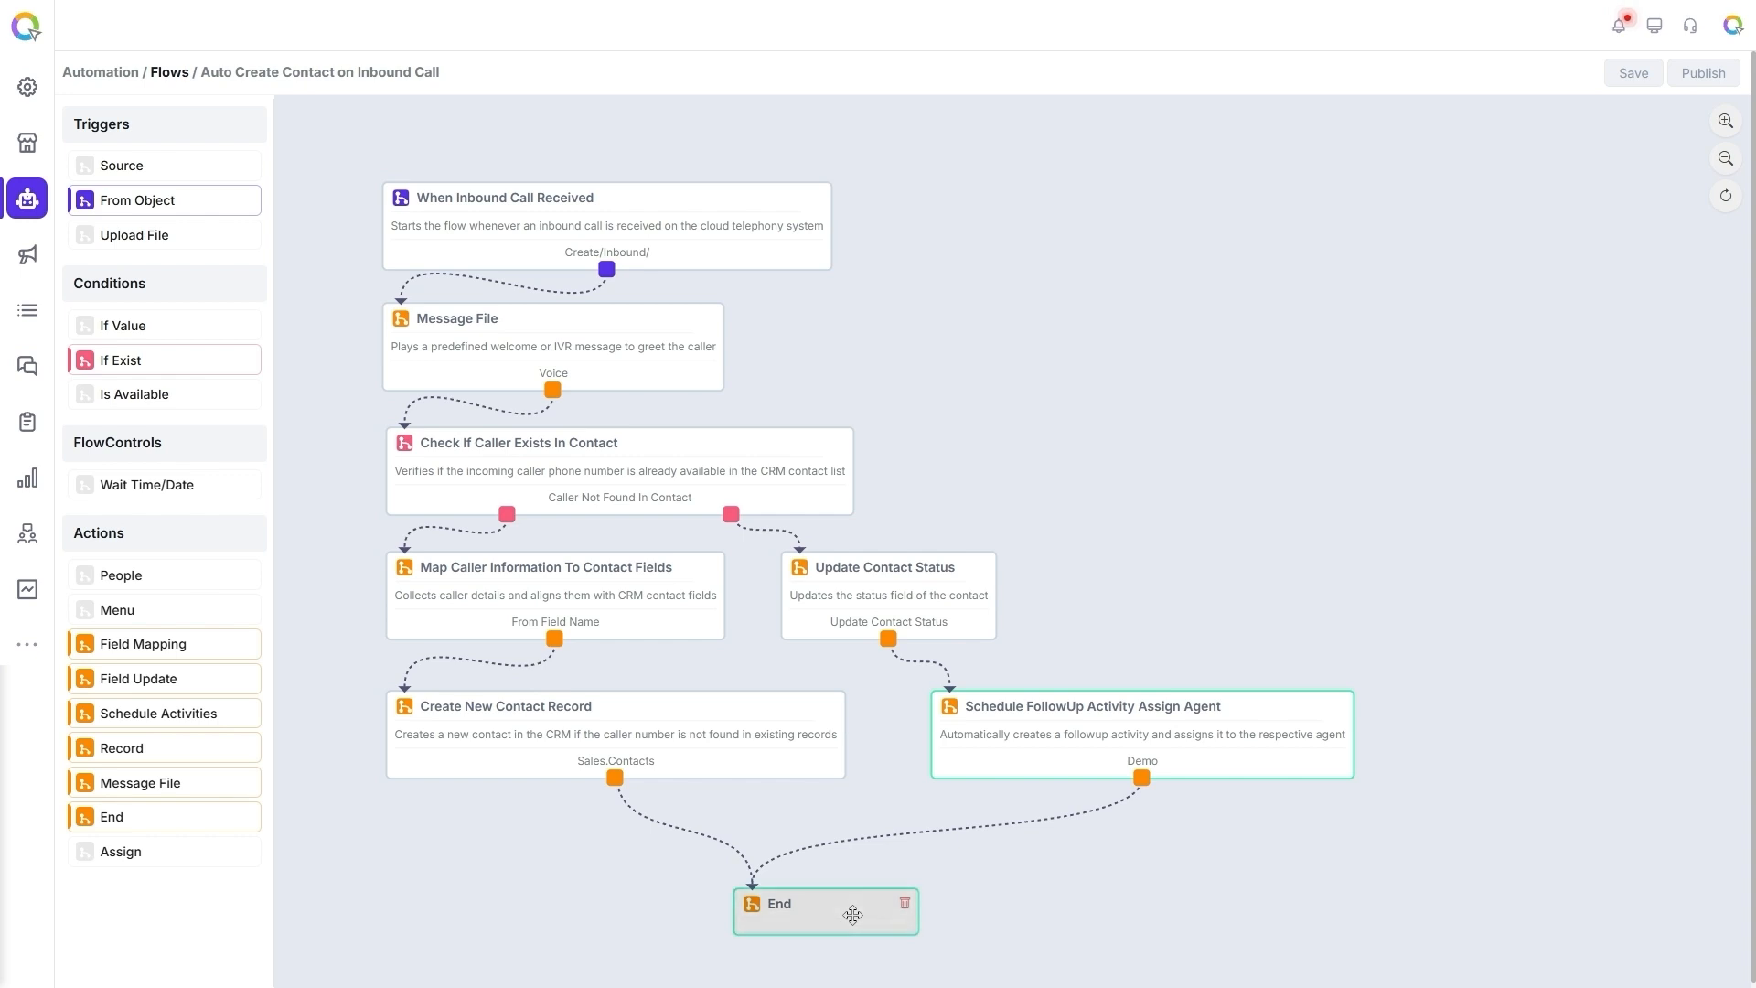